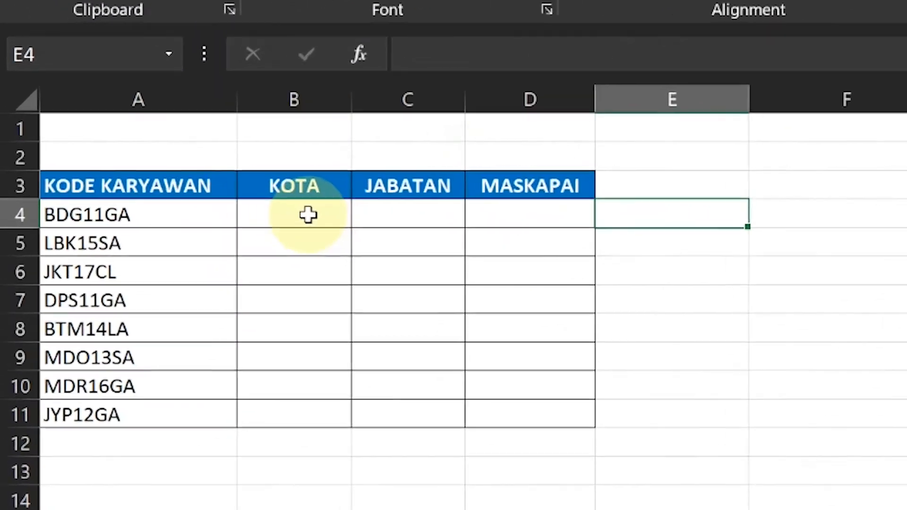
Enter =LEFT(A4,3) in cell B4 to extract the city code from the employee code.
{"action": "left_click", "coordinate": [129, 181]}
{"action": "type", "text": "=LEFT("}
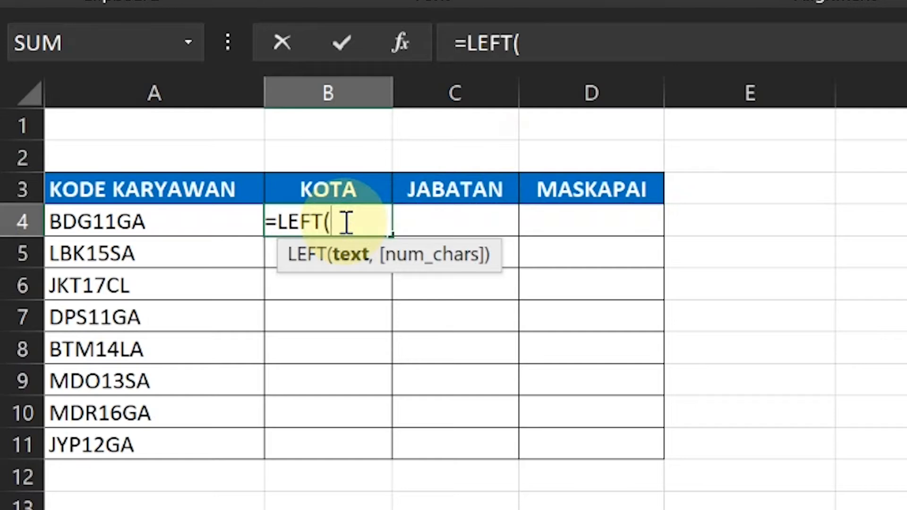
{"action": "left_click", "coordinate": [154, 234]}
{"action": "type", "text": ","}
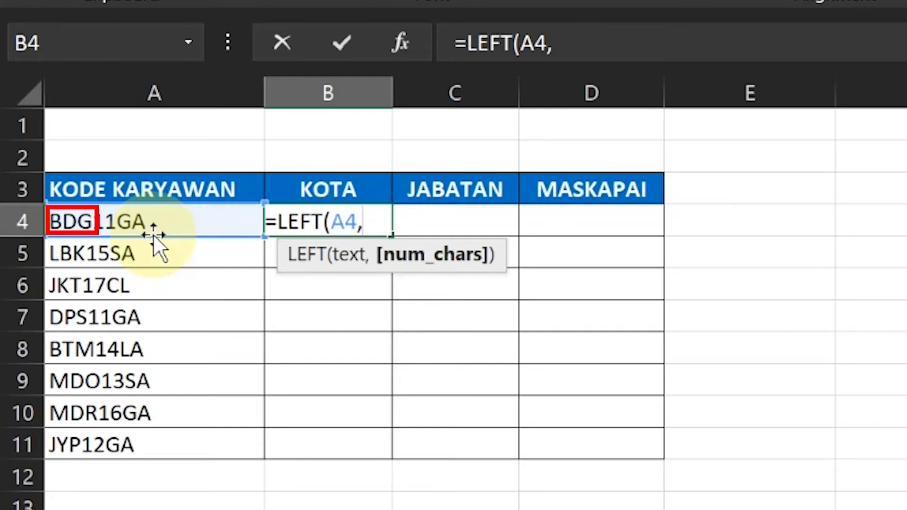
{"action": "type", "text": "3)"}
{"action": "key", "text": "Return"}
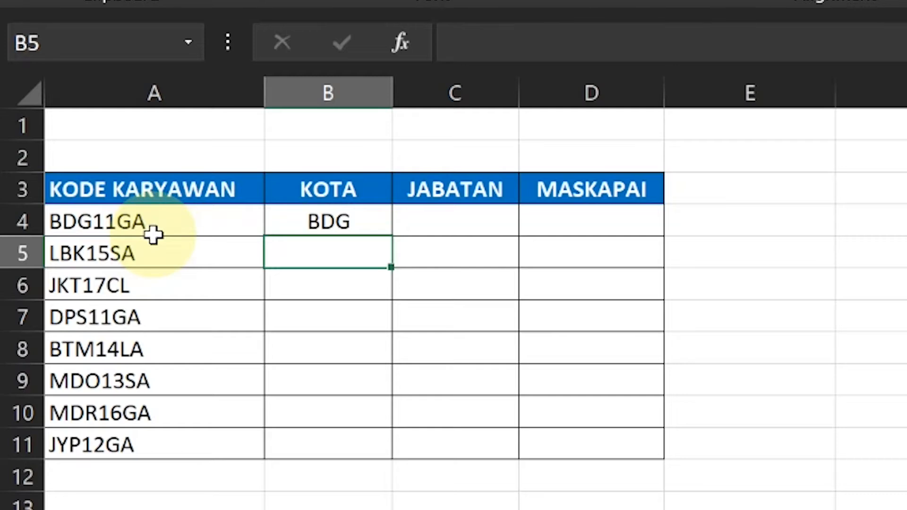
Enter =MID(A4,4,2) in cell C4 to extract the two-digit position code from the employee code.
{"action": "left_click", "coordinate": [435, 219]}
{"action": "type", "text": "=MID("}
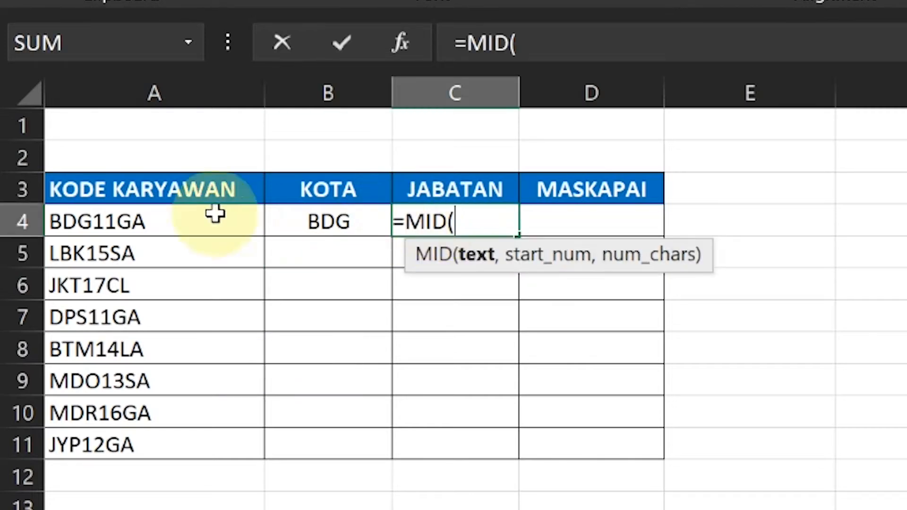
{"action": "left_click", "coordinate": [172, 230]}
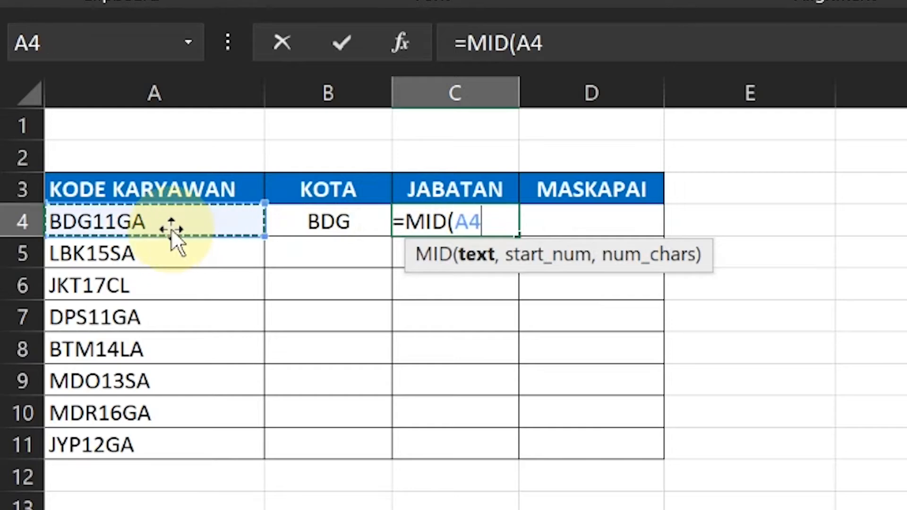
{"action": "type", "text": ","}
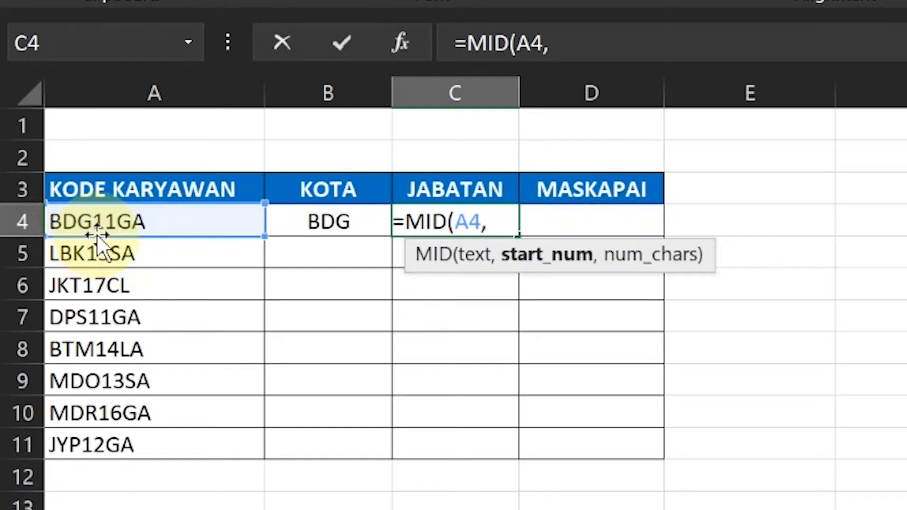
{"action": "type", "text": "4,"}
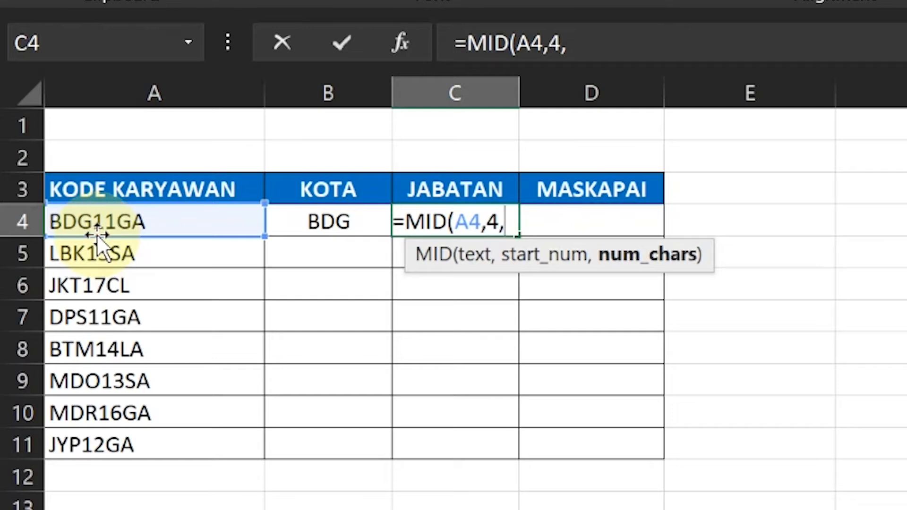
{"action": "type", "text": "2"}
{"action": "key", "text": "Return"}
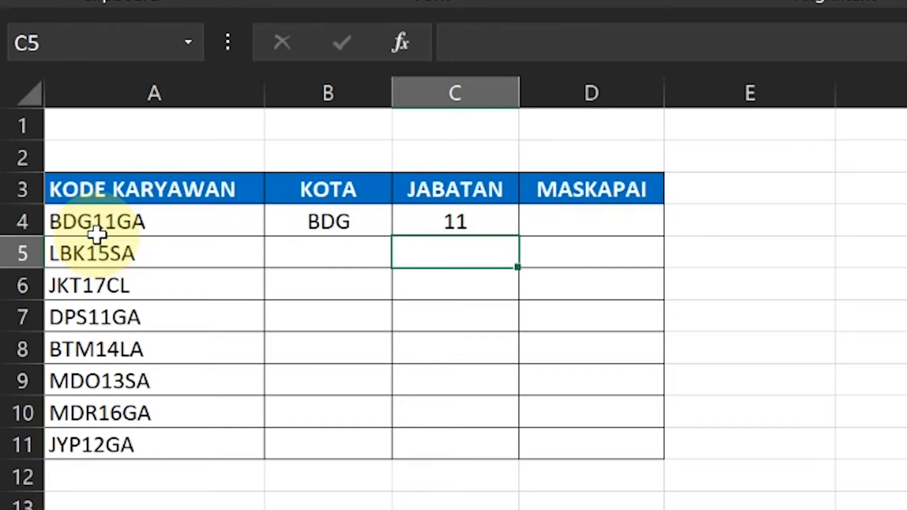
Enter =RIGHT(A4,2) in cell D4 to extract the airline code from the employee code.
{"action": "left_click", "coordinate": [534, 228]}
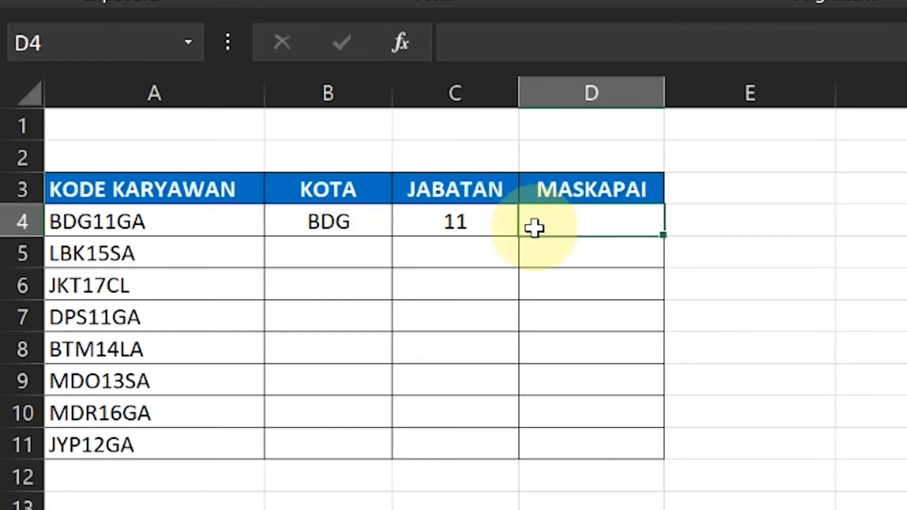
{"action": "type", "text": "=RIGHT("}
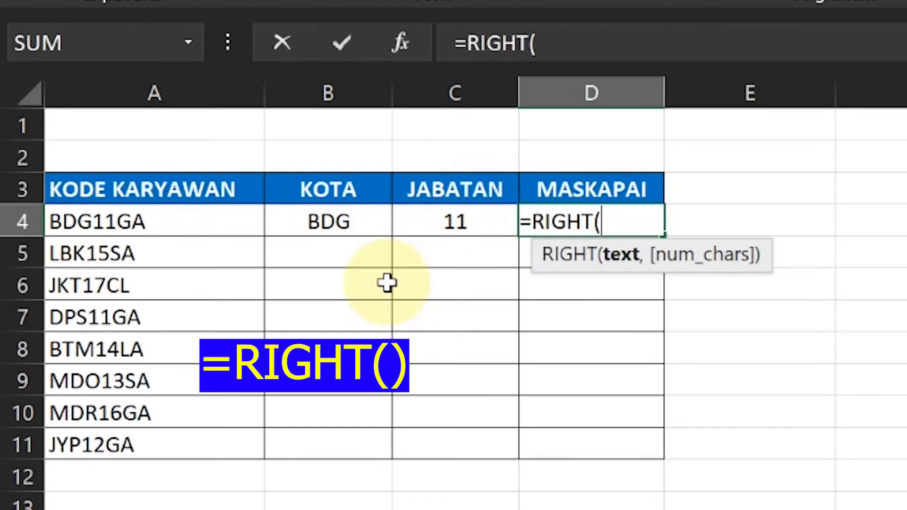
{"action": "left_click", "coordinate": [208, 228]}
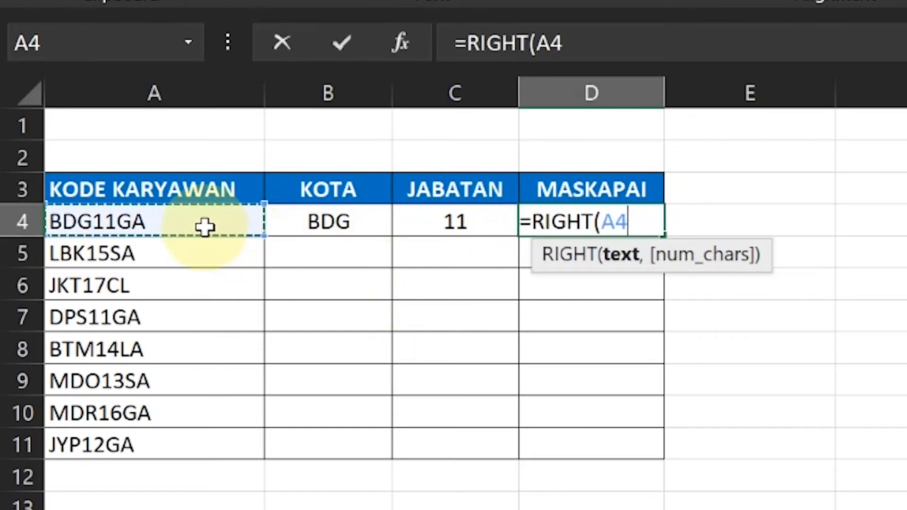
{"action": "type", "text": ","}
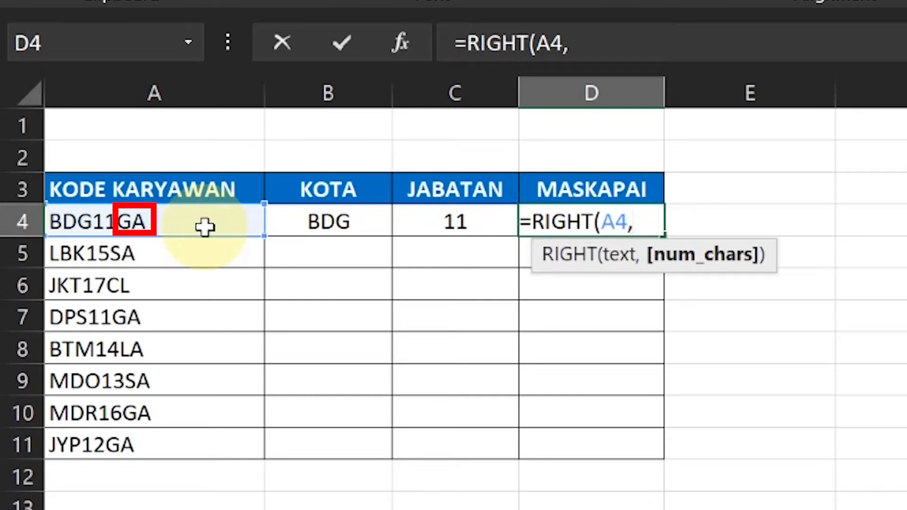
{"action": "type", "text": "2)"}
{"action": "key", "text": "Return"}
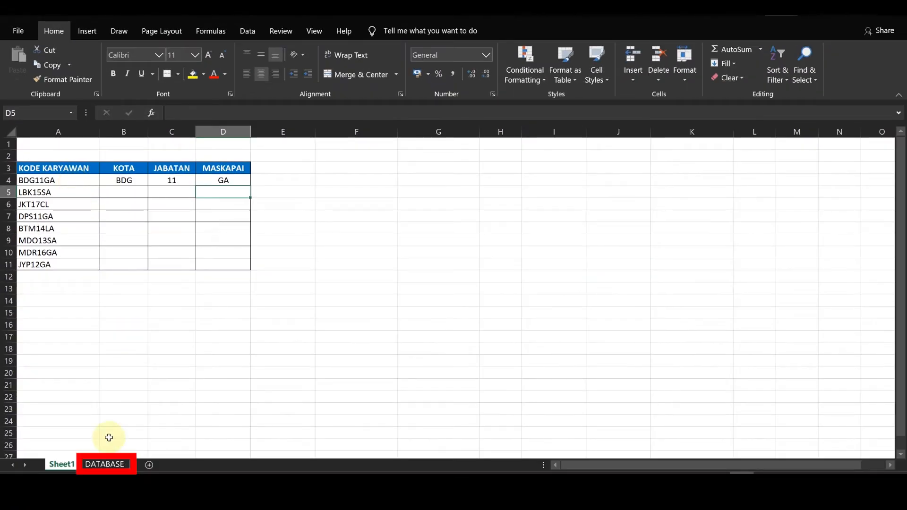
On the DATABASE sheet, define the name KOTA for the city table A2:B14 with workbook scope.
{"action": "left_click", "coordinate": [109, 465]}
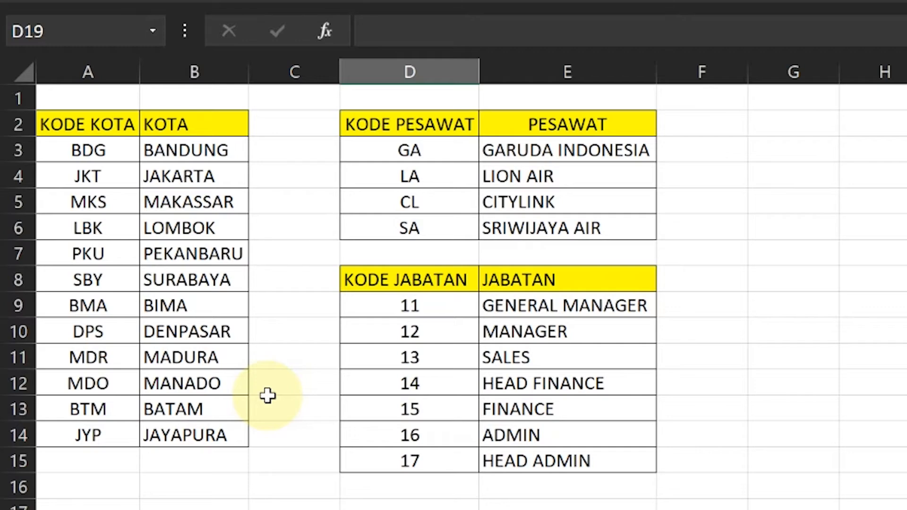
{"action": "left_click_drag", "start_coordinate": [95, 121], "coordinate": [222, 421]}
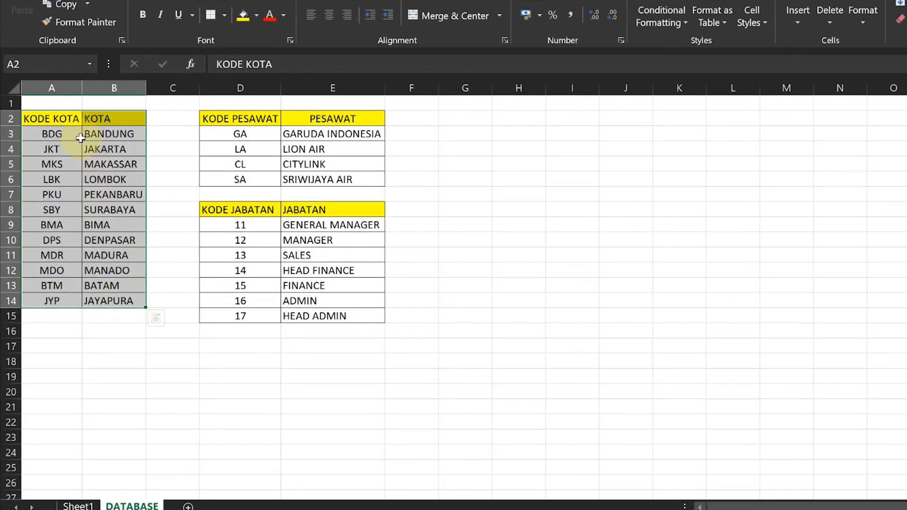
{"action": "right_click", "coordinate": [80, 138]}
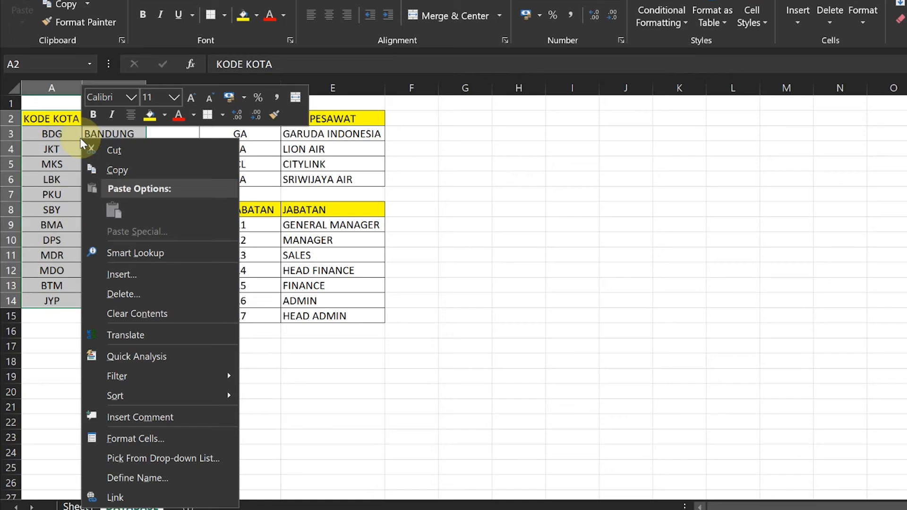
{"action": "left_click", "coordinate": [158, 476]}
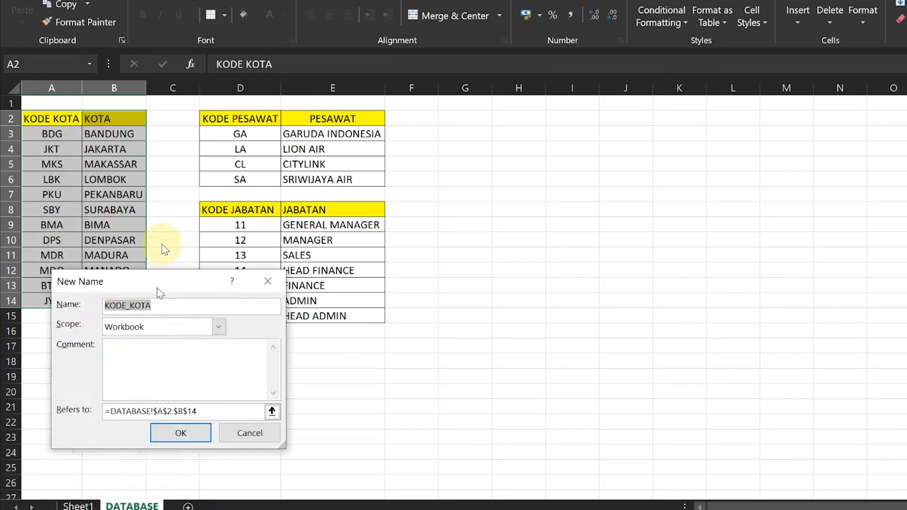
{"action": "left_click_drag", "start_coordinate": [157, 287], "coordinate": [169, 148]}
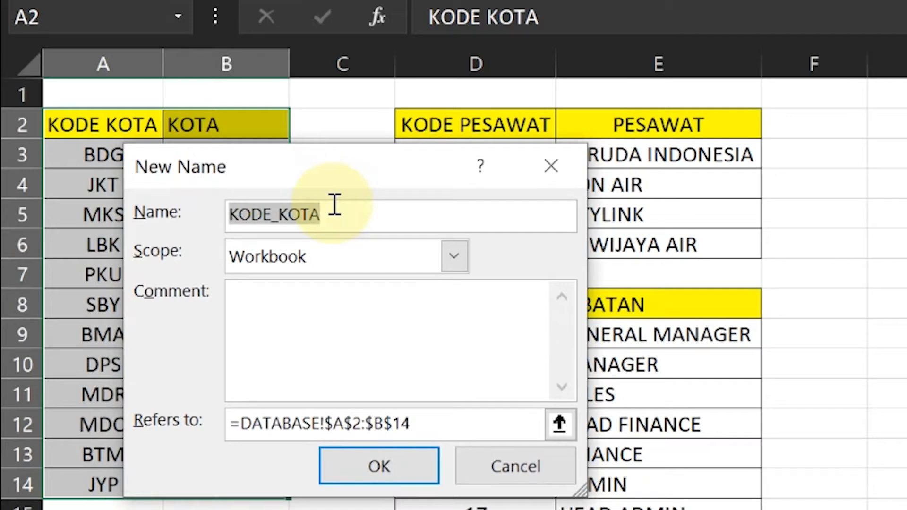
{"action": "type", "text": "KOTA"}
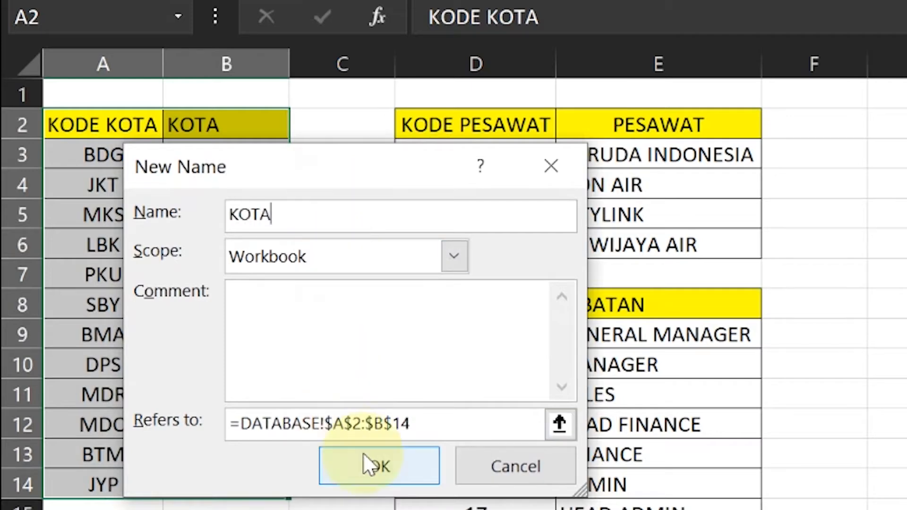
{"action": "left_click", "coordinate": [372, 477]}
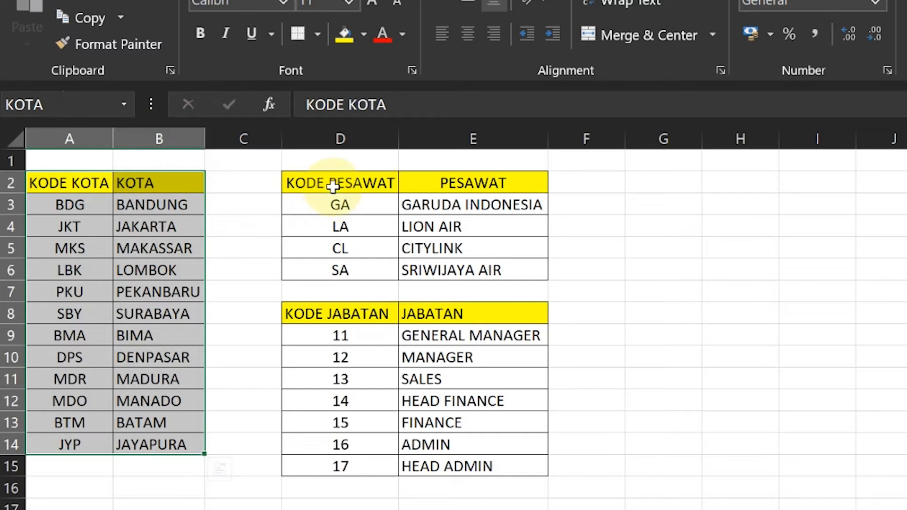
Name the airline table D2:E6 on the DATABASE sheet PESAWAT.
{"action": "left_click_drag", "start_coordinate": [333, 186], "coordinate": [455, 274]}
{"action": "left_click", "coordinate": [40, 105]}
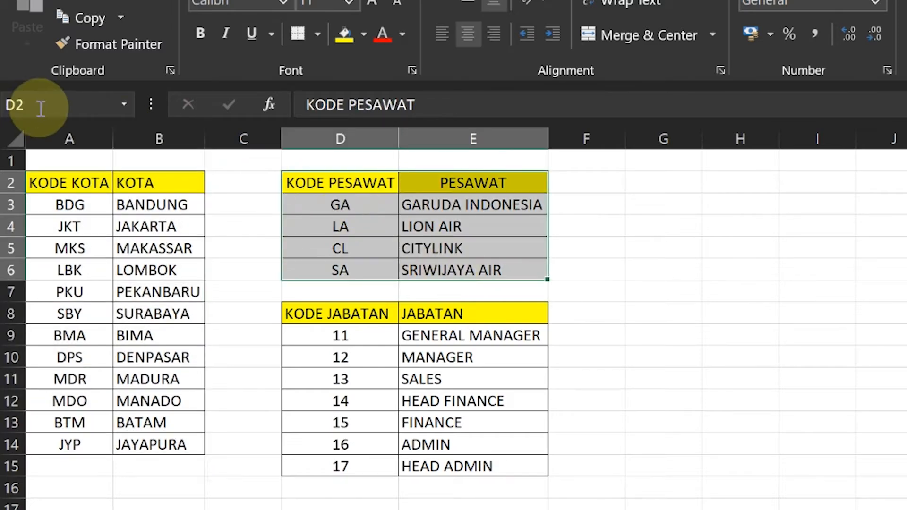
{"action": "type", "text": "P"}
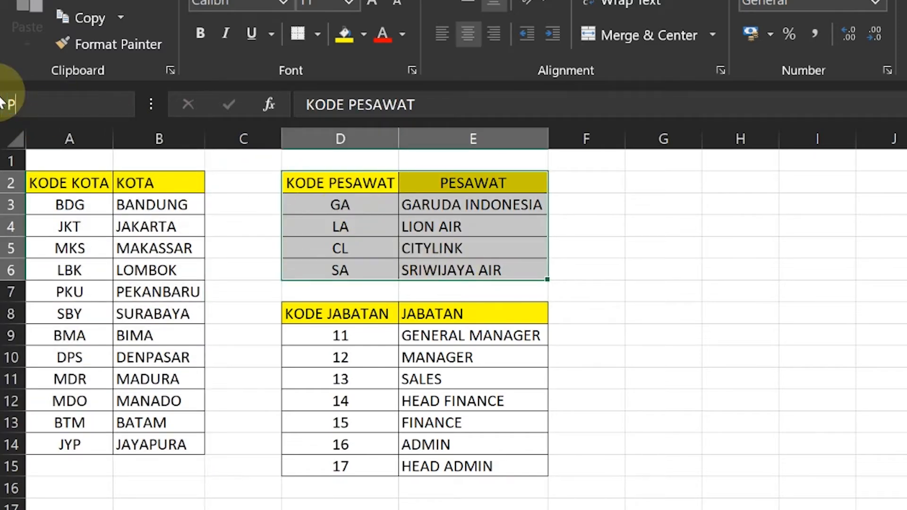
{"action": "type", "text": "ESAWAT"}
{"action": "key", "text": "Return"}
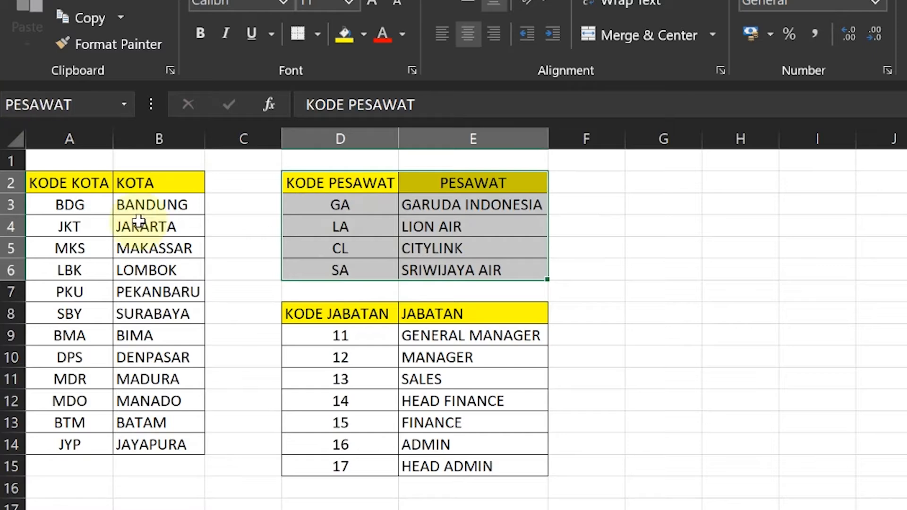
Name the position table D8:E15 JABATAN and check the list of defined names.
{"action": "left_click_drag", "start_coordinate": [354, 314], "coordinate": [491, 457]}
{"action": "left_click", "coordinate": [3, 104]}
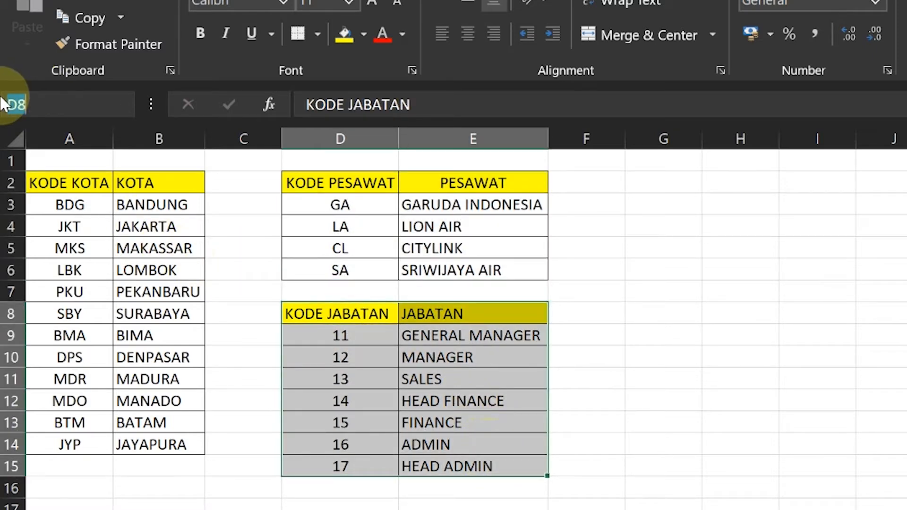
{"action": "type", "text": "JABATAN"}
{"action": "key", "text": "Return"}
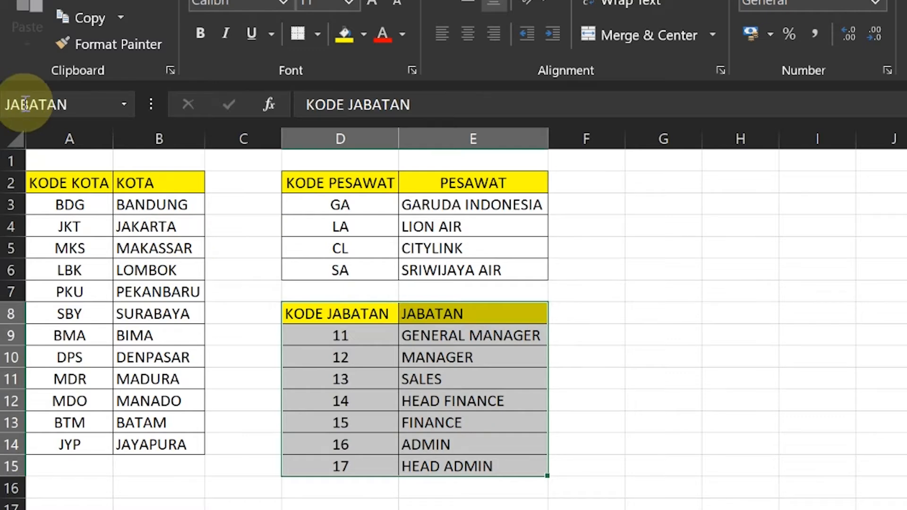
{"action": "left_click", "coordinate": [123, 105]}
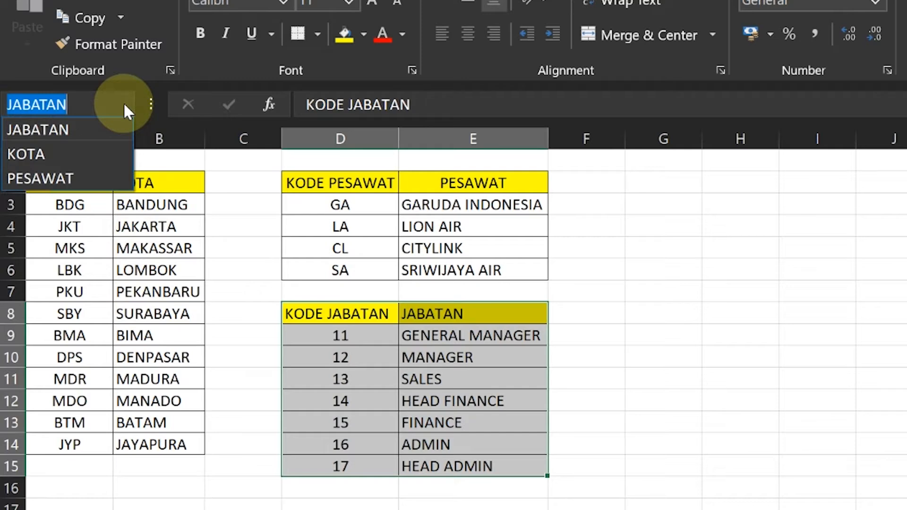
{"action": "left_click", "coordinate": [196, 259]}
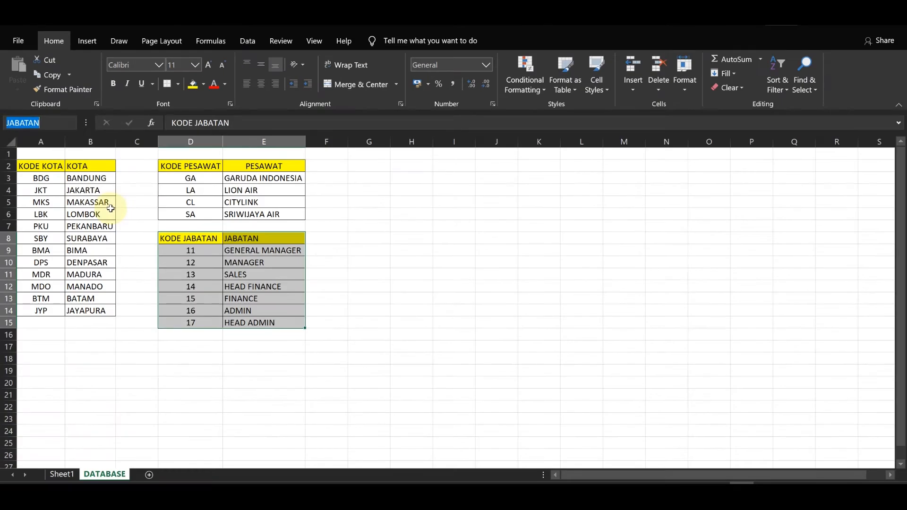
On Sheet1, replace the formula in B4 with a VLOOKUP that uses LEFT(A4,3) as its lookup value.
{"action": "left_click", "coordinate": [62, 474]}
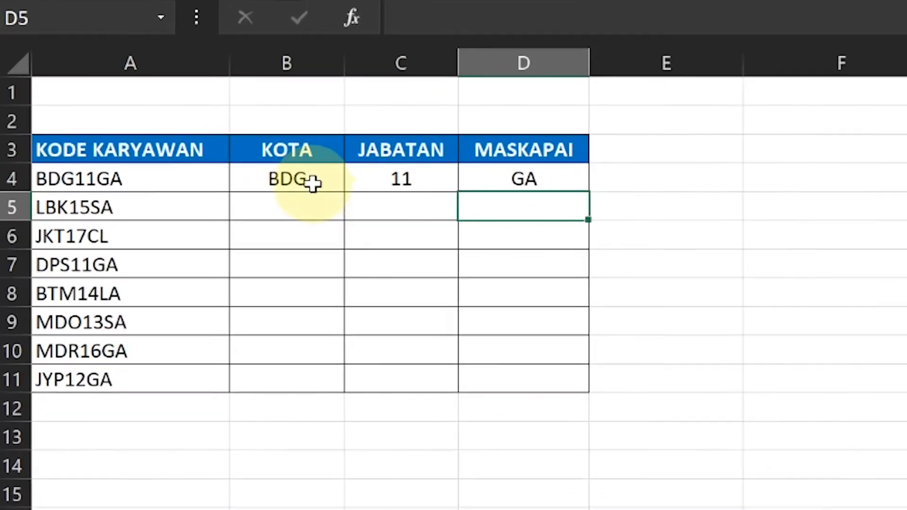
{"action": "left_click", "coordinate": [312, 183]}
{"action": "type", "text": "=VL"}
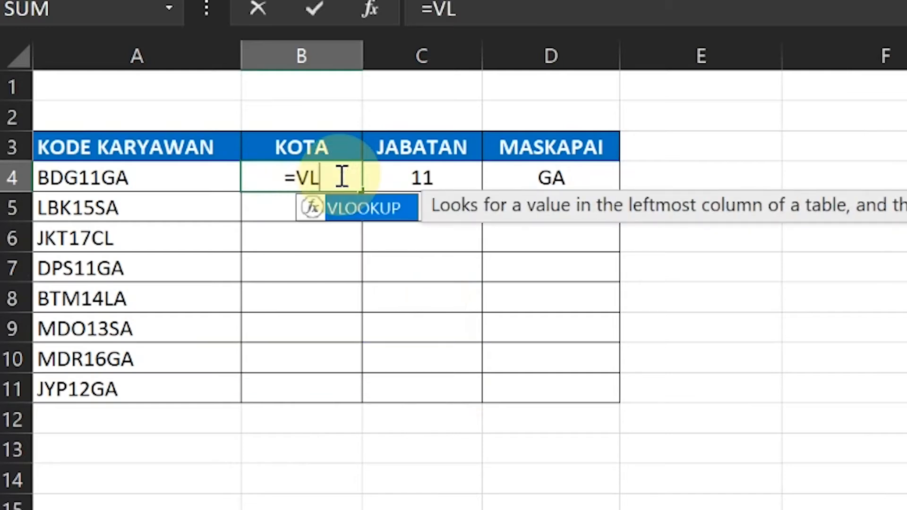
{"action": "key", "text": "Tab"}
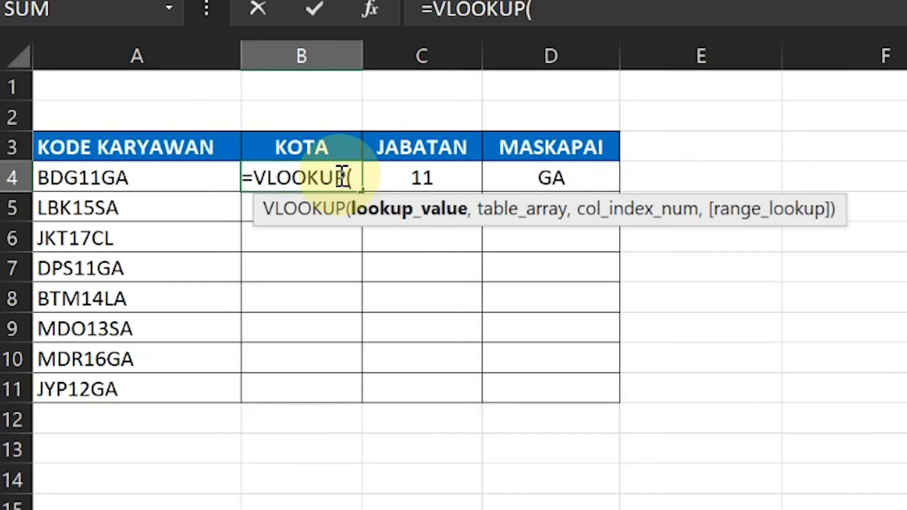
{"action": "type", "text": "LEFT("}
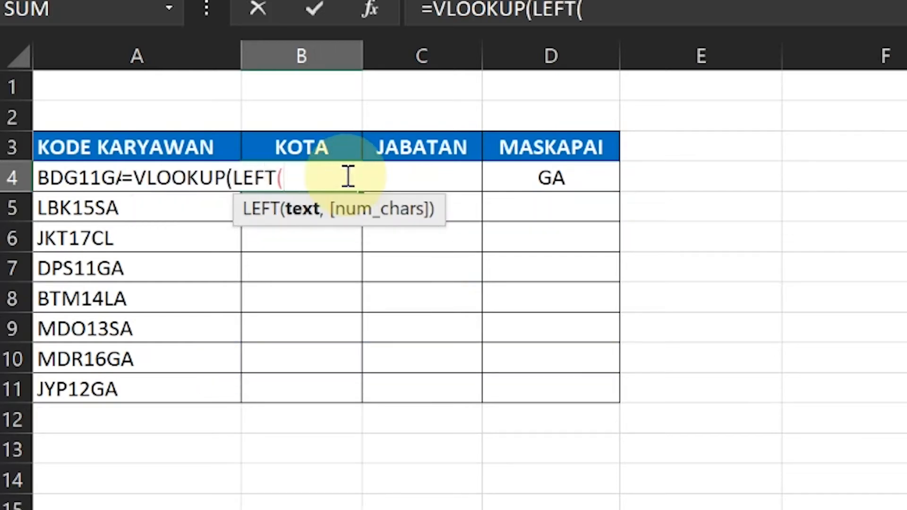
{"action": "left_click", "coordinate": [85, 205]}
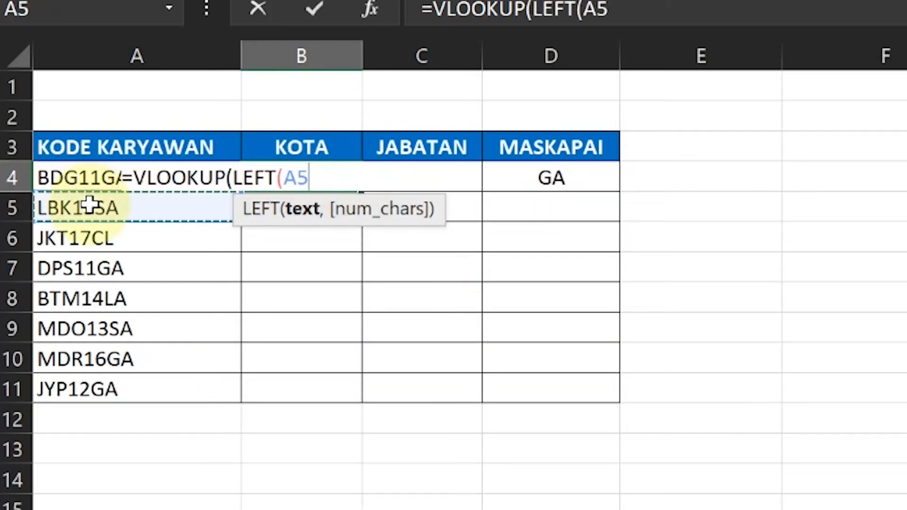
{"action": "key", "text": "Up"}
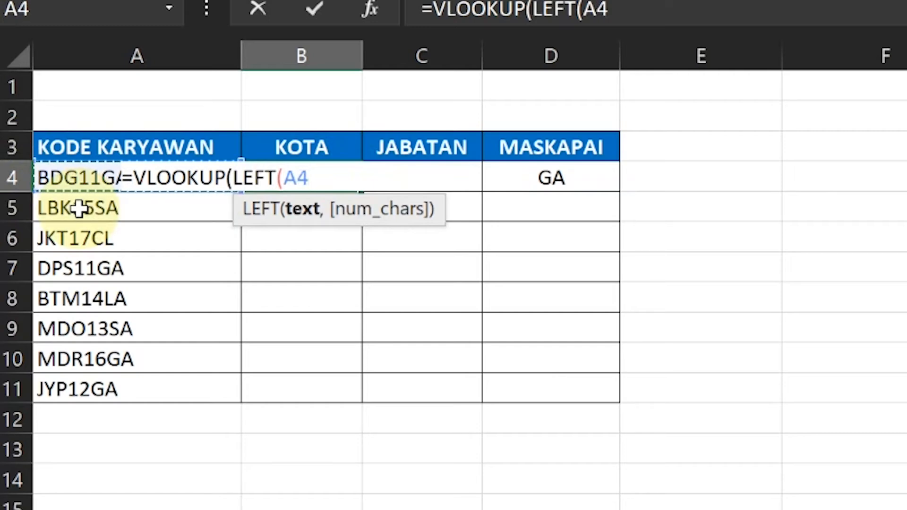
{"action": "type", "text": ",3"}
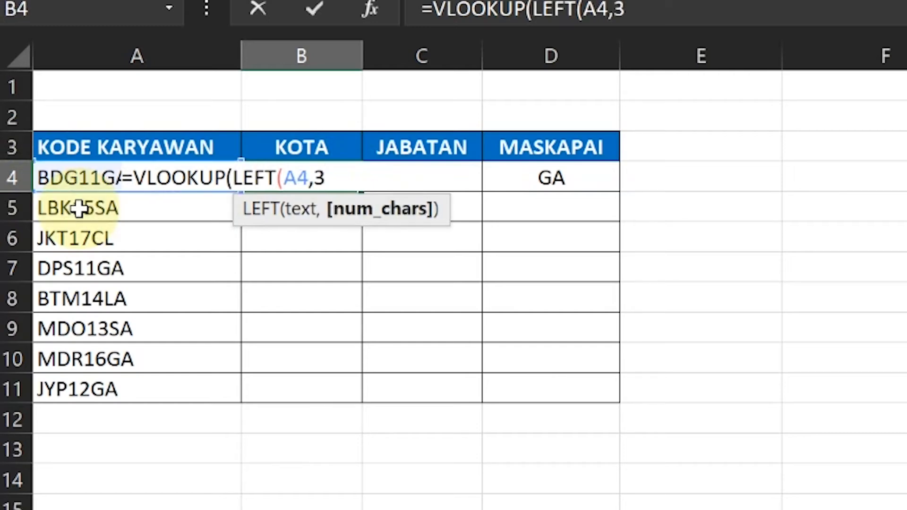
{"action": "type", "text": "),"}
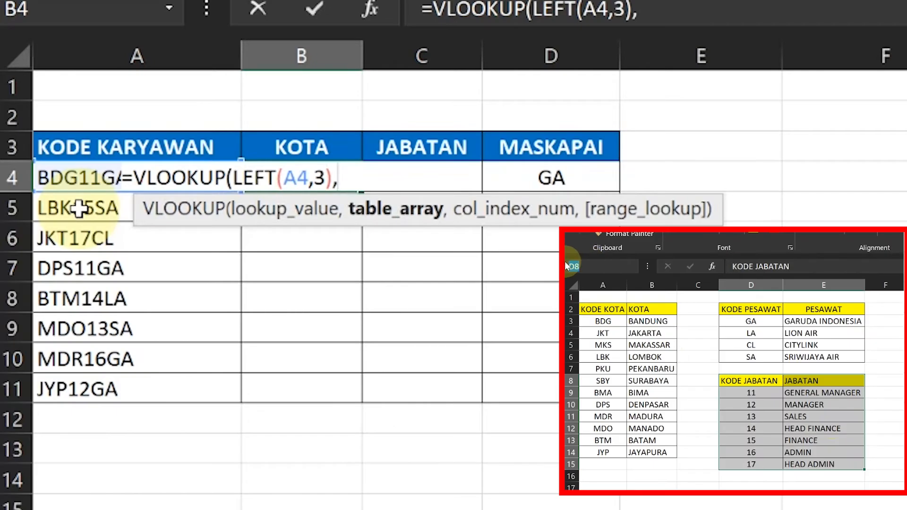
Complete the B4 VLOOKUP with table KOTA, column index 2 and range lookup 0, and fill it down to B11.
{"action": "type", "text": "KOAT"}
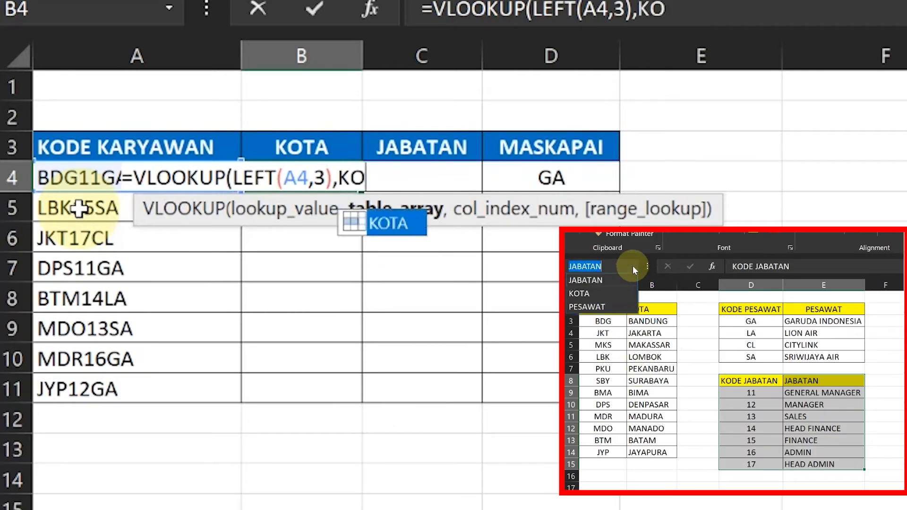
{"action": "key", "text": "BackSpace"}
{"action": "key", "text": "BackSpace"}
{"action": "type", "text": "TA"}
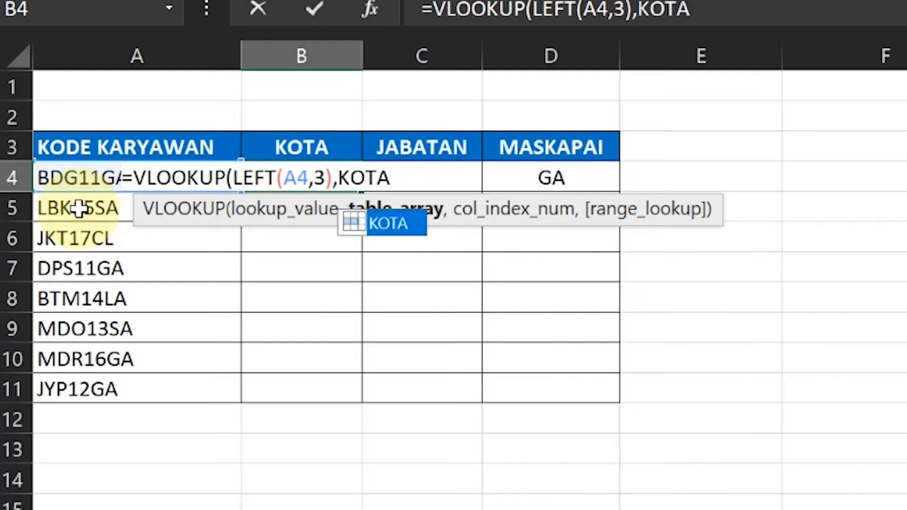
{"action": "type", "text": ","}
{"action": "type", "text": "2"}
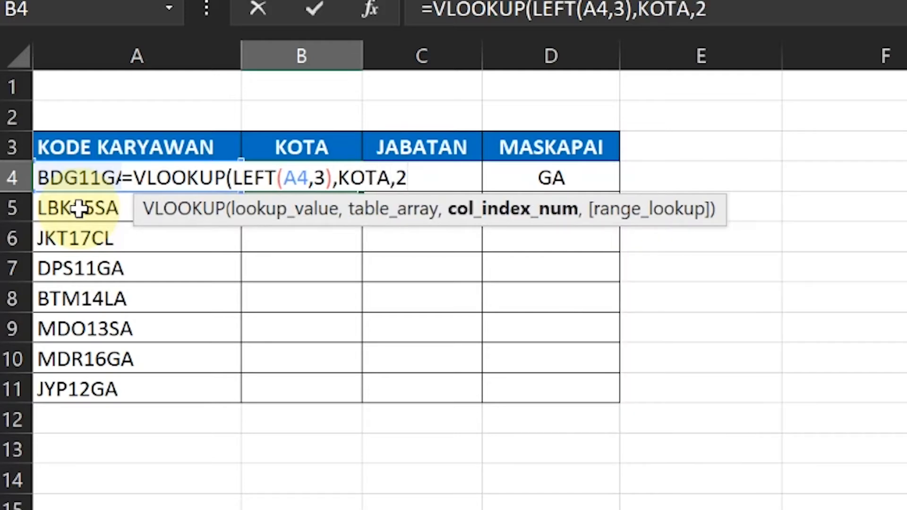
{"action": "type", "text": ",0)"}
{"action": "key", "text": "Return"}
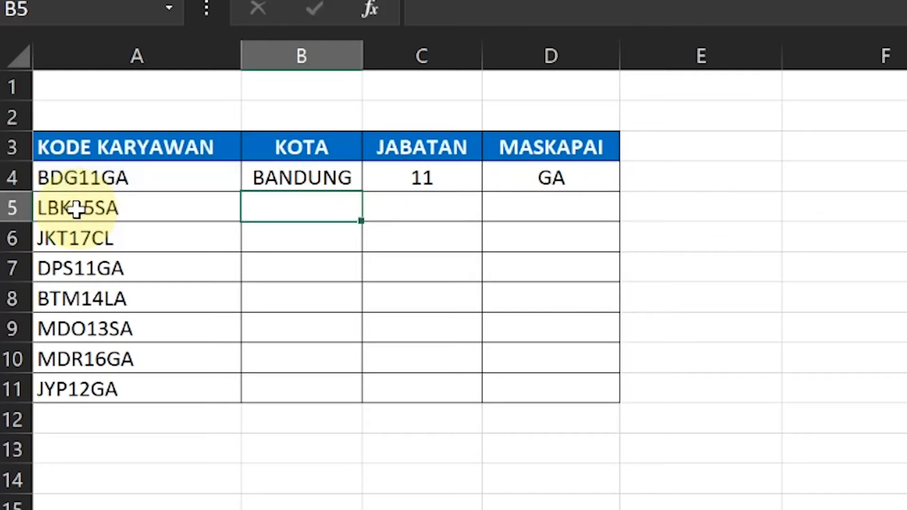
{"action": "left_click", "coordinate": [297, 176]}
{"action": "double_click", "coordinate": [359, 191]}
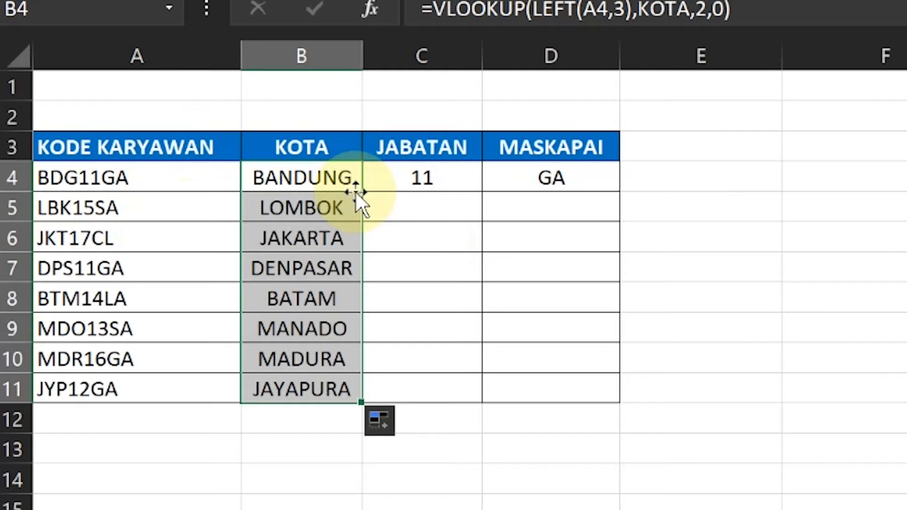
Replace the formula in C4 with a VLOOKUP that uses VALUE(MID(A4,4,2)) as its lookup value.
{"action": "left_click", "coordinate": [440, 178]}
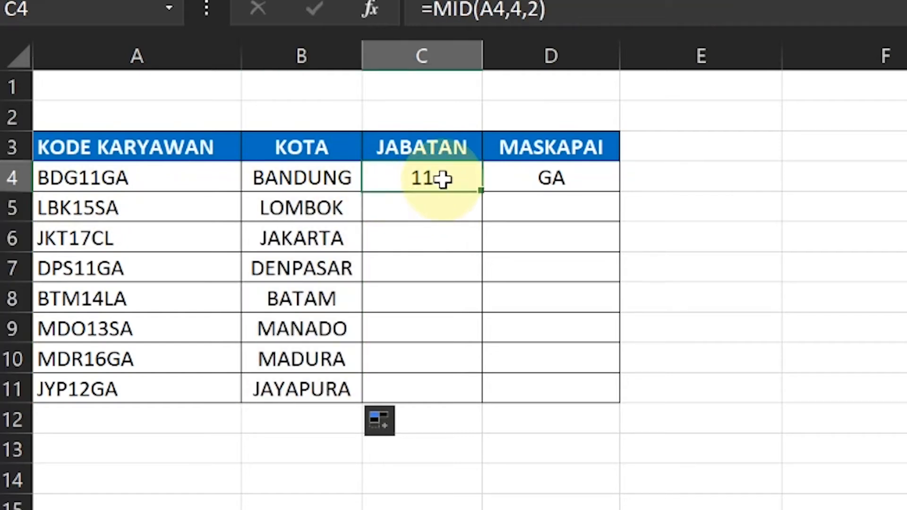
{"action": "type", "text": "=VL"}
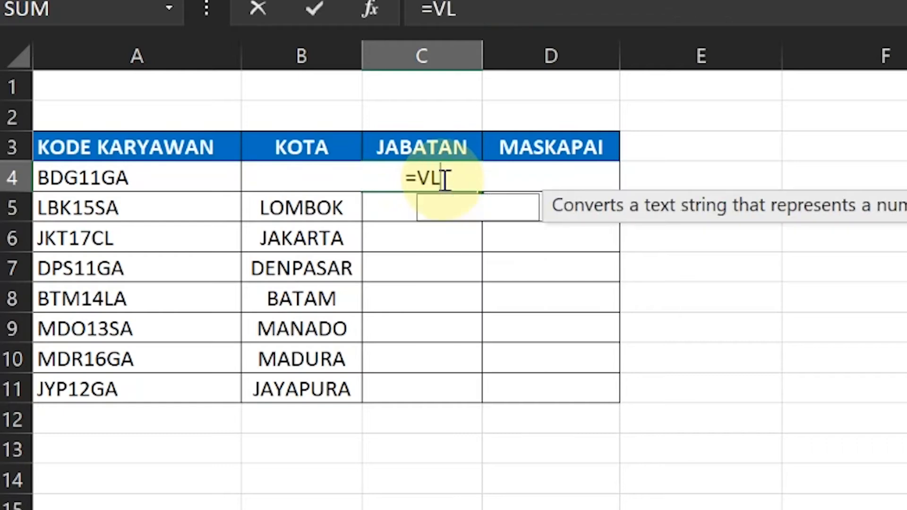
{"action": "key", "text": "Tab"}
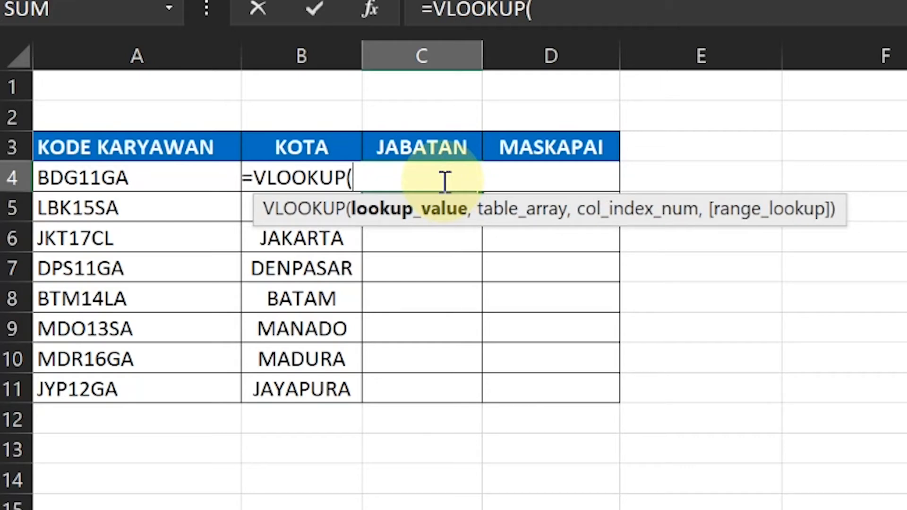
{"action": "type", "text": "V"}
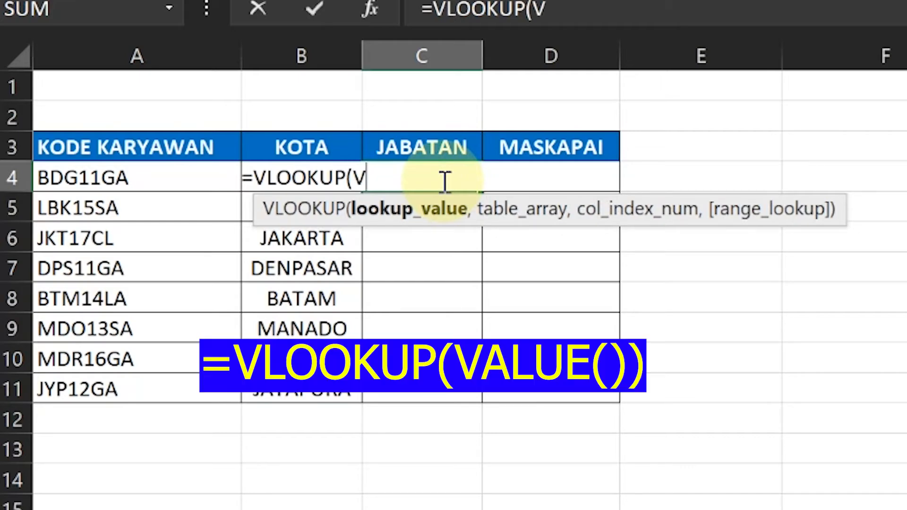
{"action": "type", "text": "ALUE("}
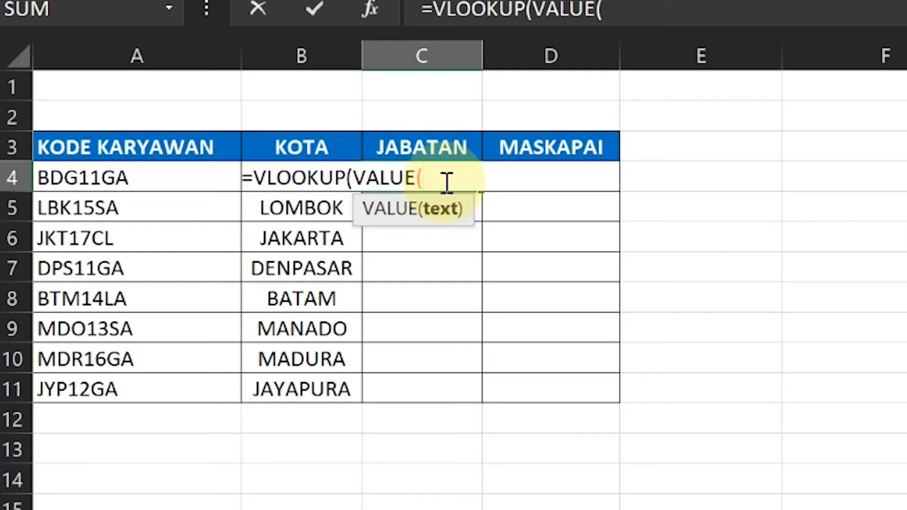
{"action": "type", "text": "MI"}
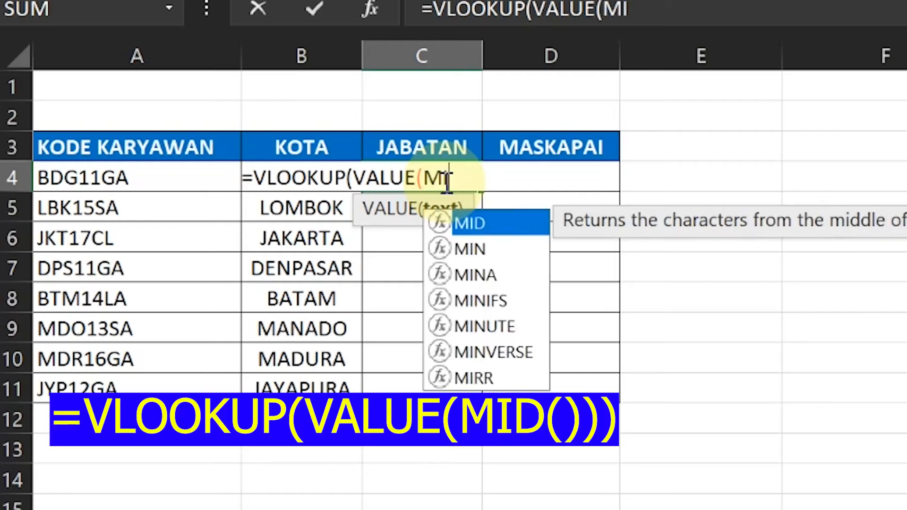
{"action": "type", "text": "D("}
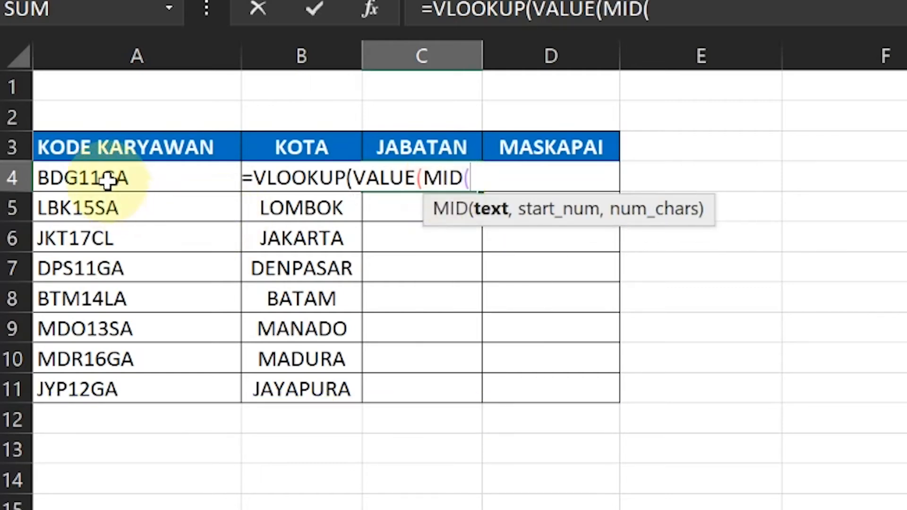
{"action": "left_click", "coordinate": [108, 180]}
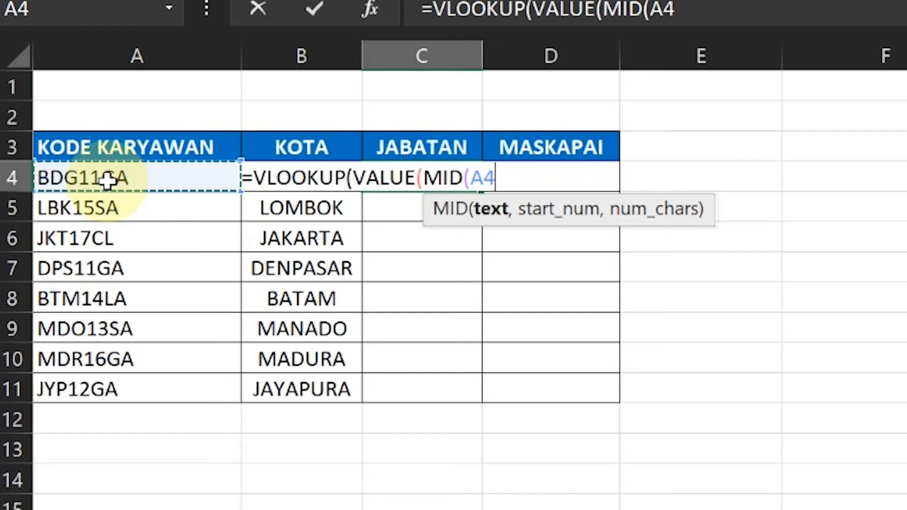
{"action": "type", "text": ","}
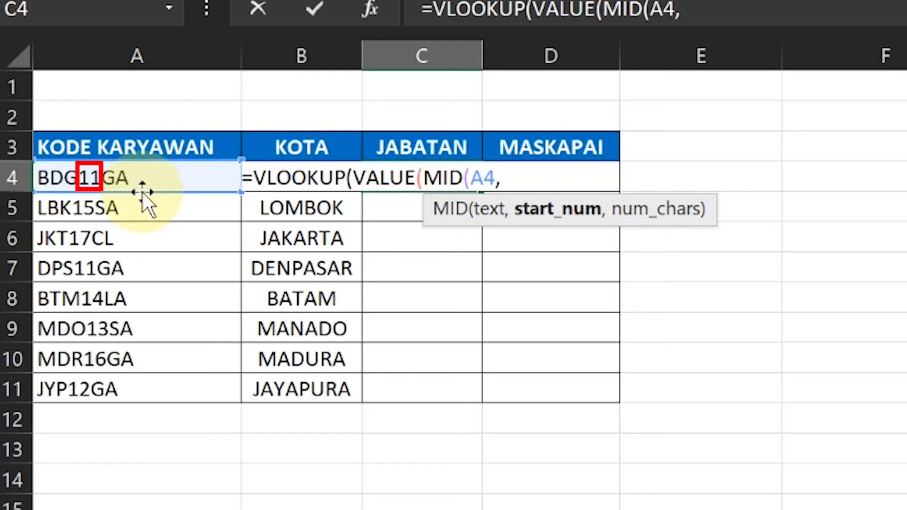
{"action": "type", "text": "4,2"}
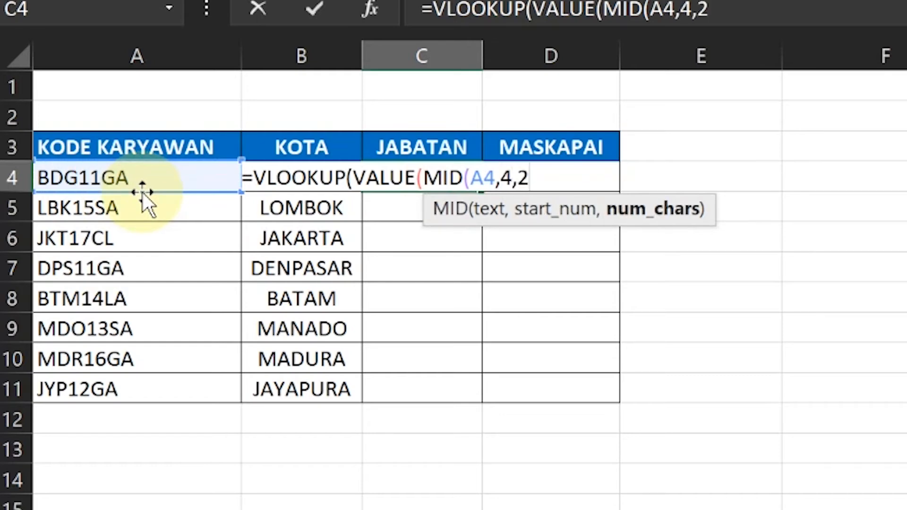
{"action": "type", "text": ")"}
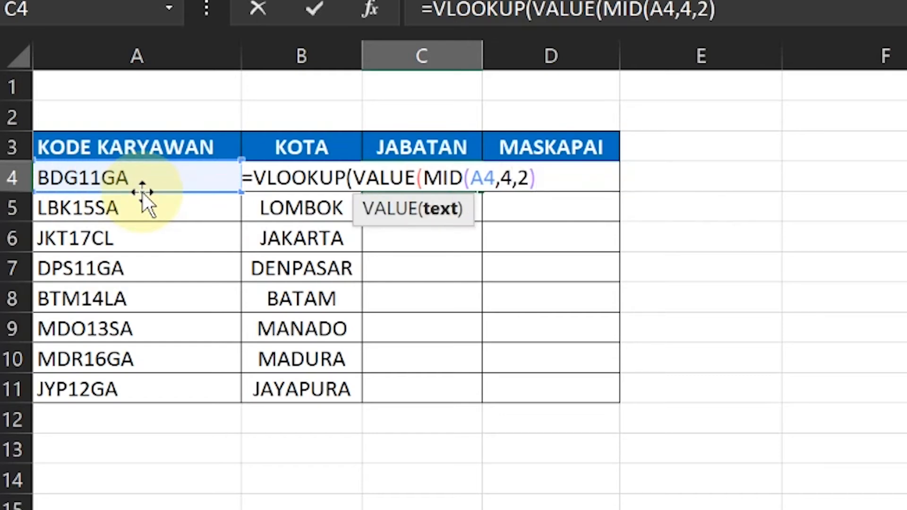
{"action": "type", "text": "),"}
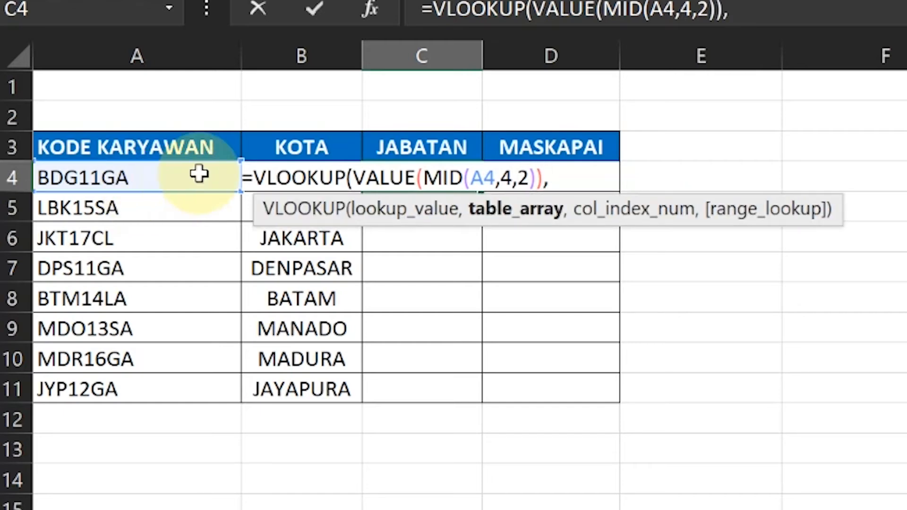
Complete the C4 VLOOKUP with table JABATAN, column index 2 and range lookup 0.
{"action": "type", "text": "JABATAN"}
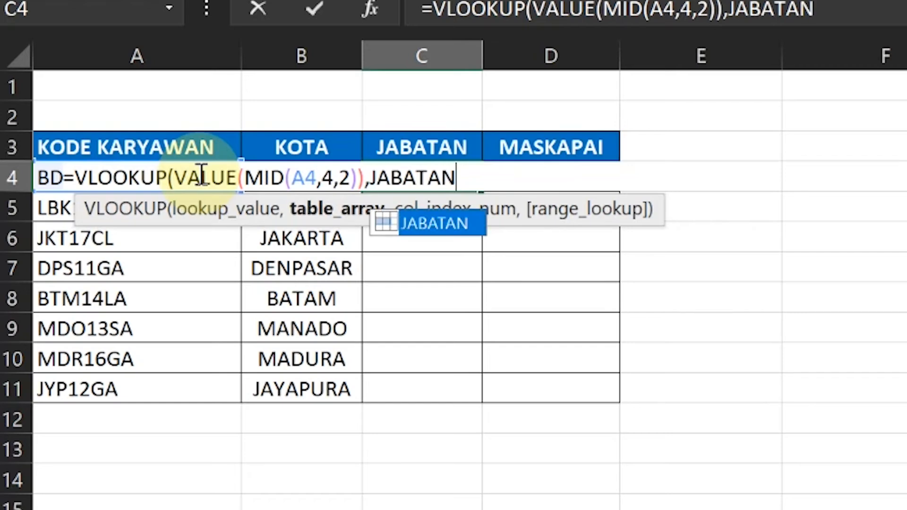
{"action": "type", "text": ", "}
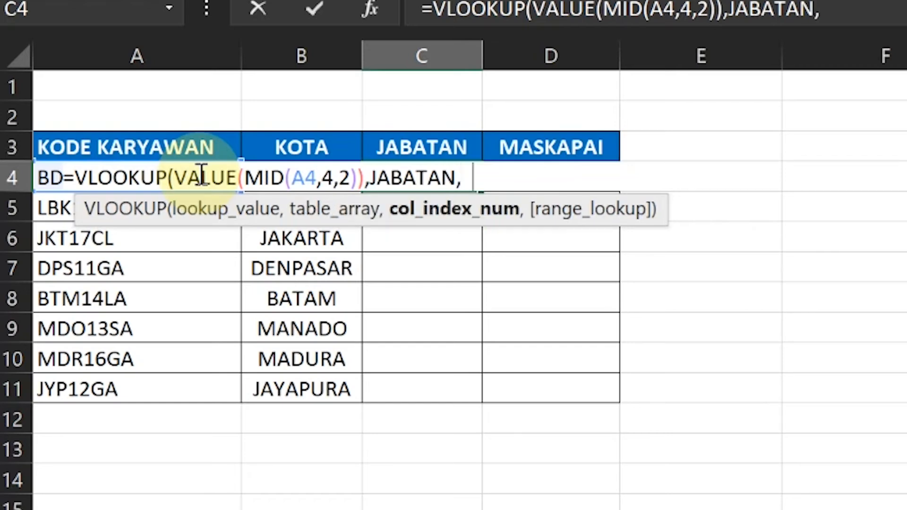
{"action": "type", "text": "2,0"}
{"action": "key", "text": "Return"}
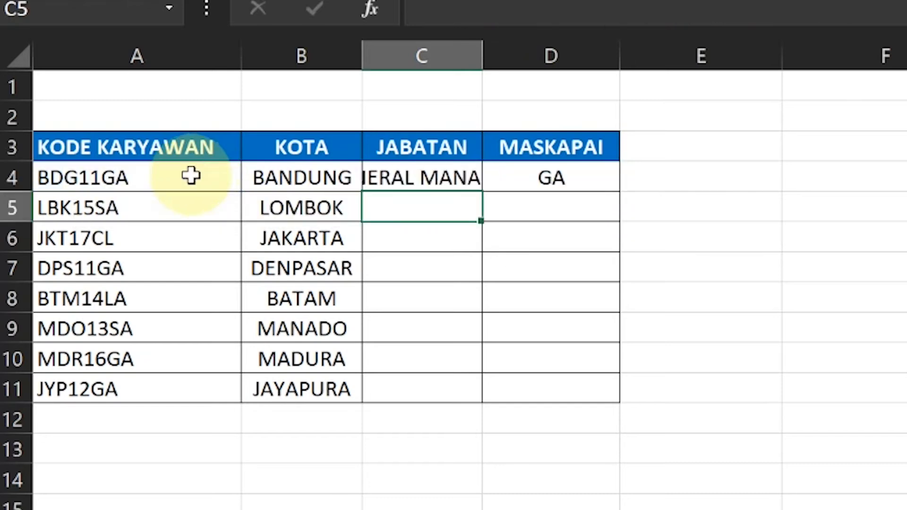
Autofit the width of column C and fill the C4 position formula down to C11.
{"action": "double_click", "coordinate": [482, 38]}
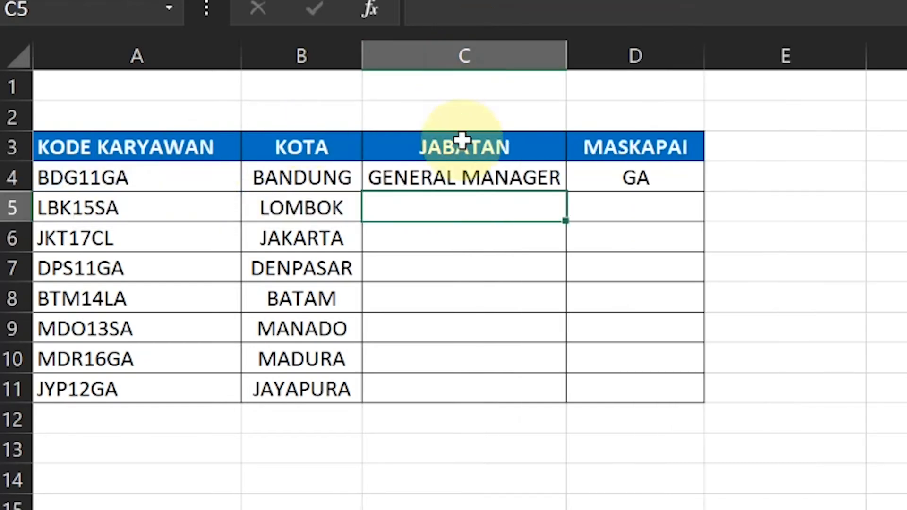
{"action": "left_click", "coordinate": [521, 174]}
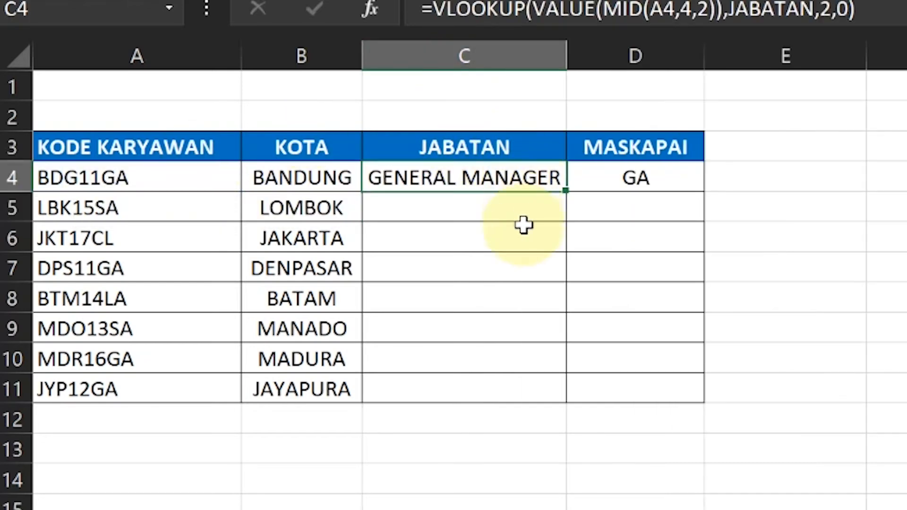
{"action": "double_click", "coordinate": [564, 195]}
{"action": "left_click", "coordinate": [543, 179]}
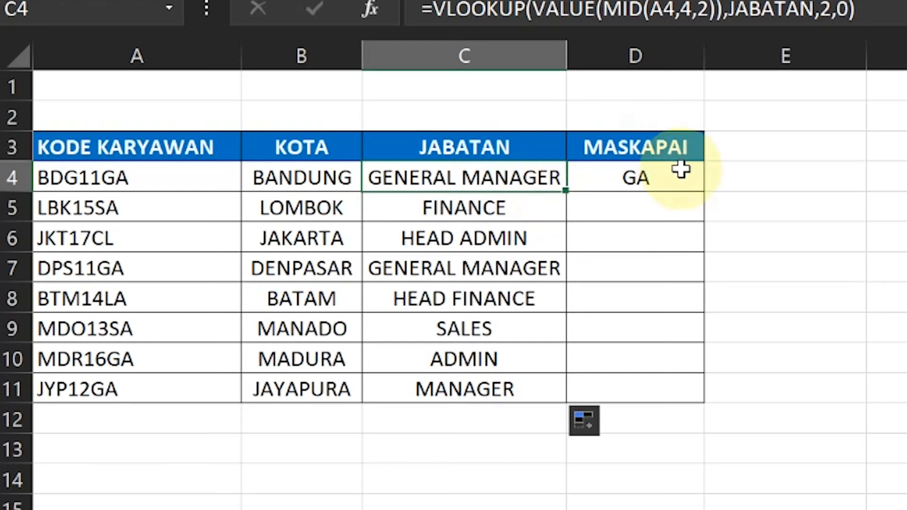
Replace the formula in D4 with a VLOOKUP that uses RIGHT(A4,2) as its lookup value.
{"action": "left_click", "coordinate": [677, 200]}
{"action": "left_click", "coordinate": [679, 182]}
{"action": "double_click", "coordinate": [680, 182]}
{"action": "type", "text": "=VLOOKUP("}
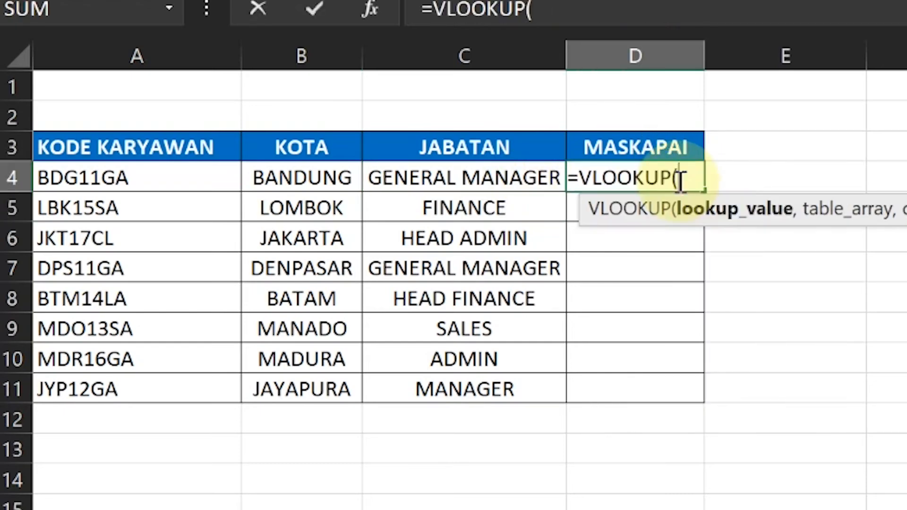
{"action": "type", "text": "RIGHT("}
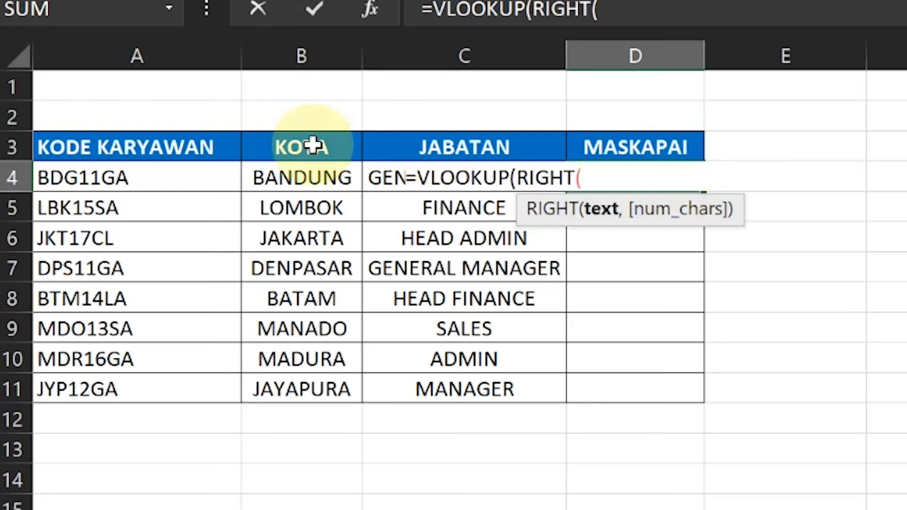
{"action": "left_click", "coordinate": [175, 177]}
{"action": "type", "text": ",2"}
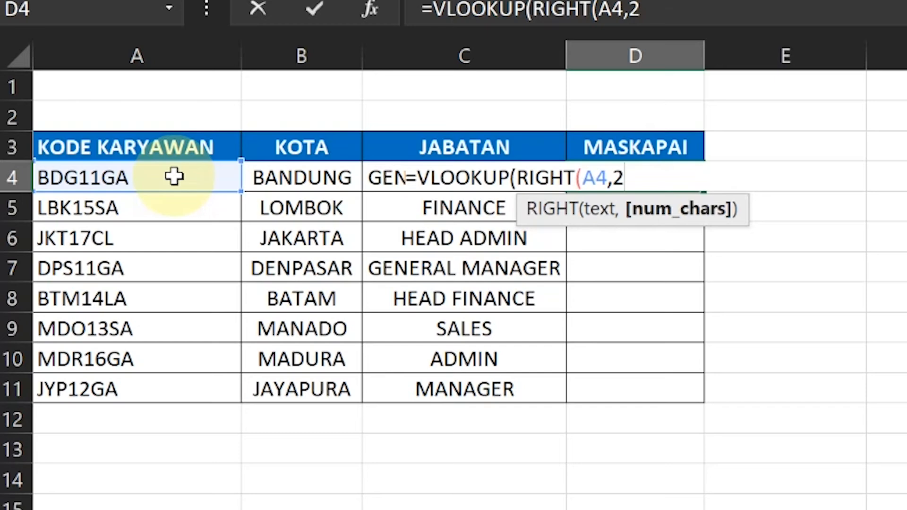
{"action": "type", "text": ")"}
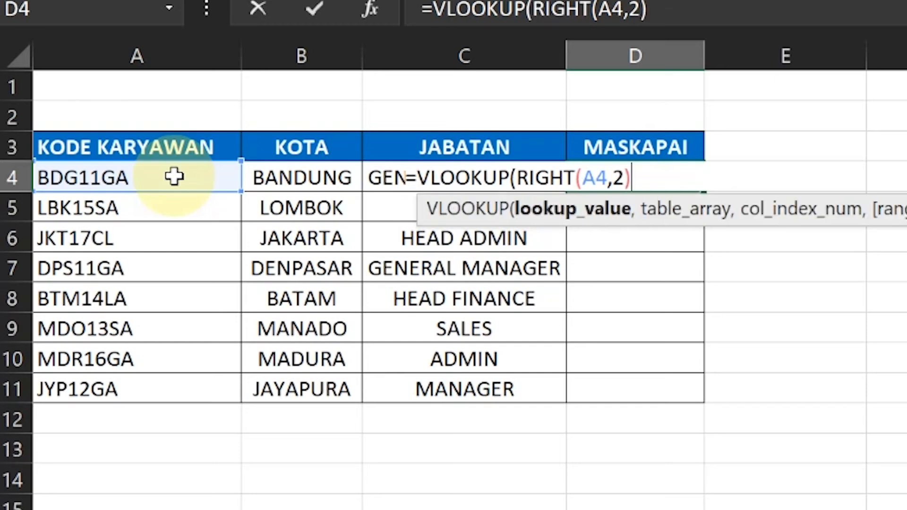
Complete the D4 VLOOKUP with table PESAWAT, column index 2 and range lookup 0.
{"action": "type", "text": ","}
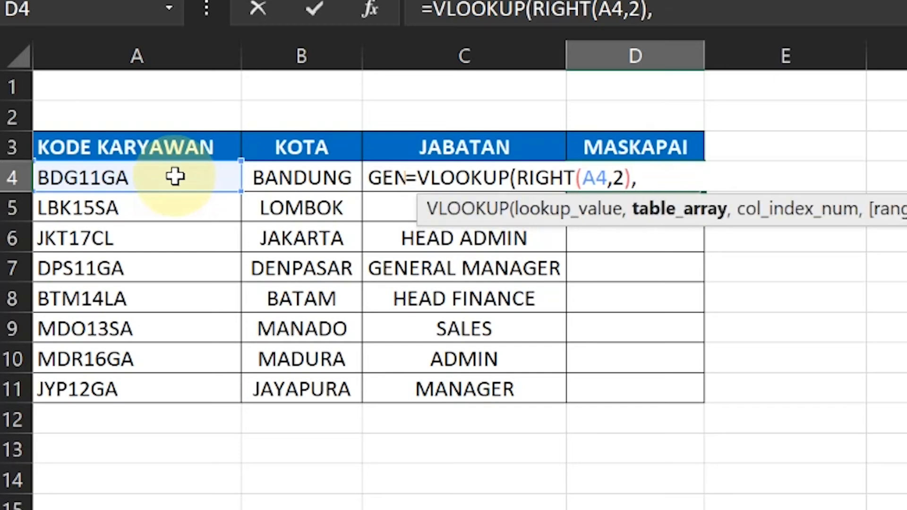
{"action": "type", "text": "PESA"}
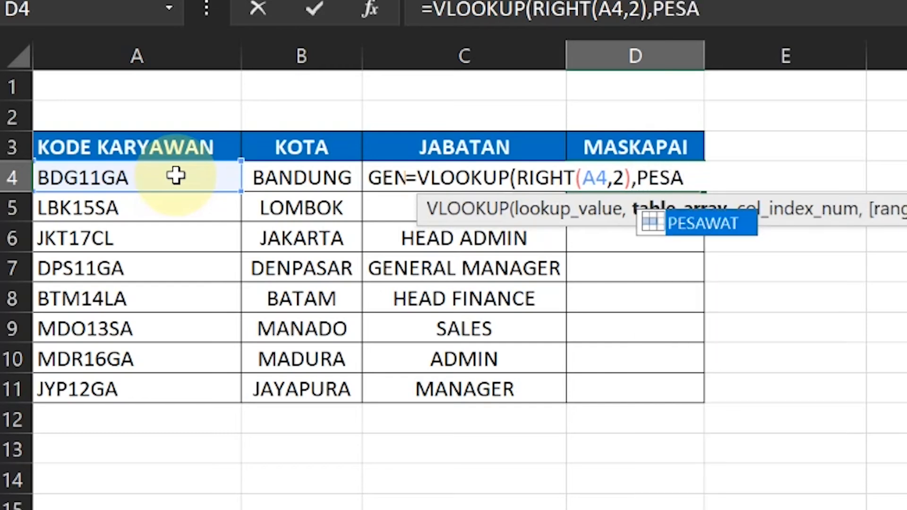
{"action": "key", "text": "Tab"}
{"action": "type", "text": ",2,0"}
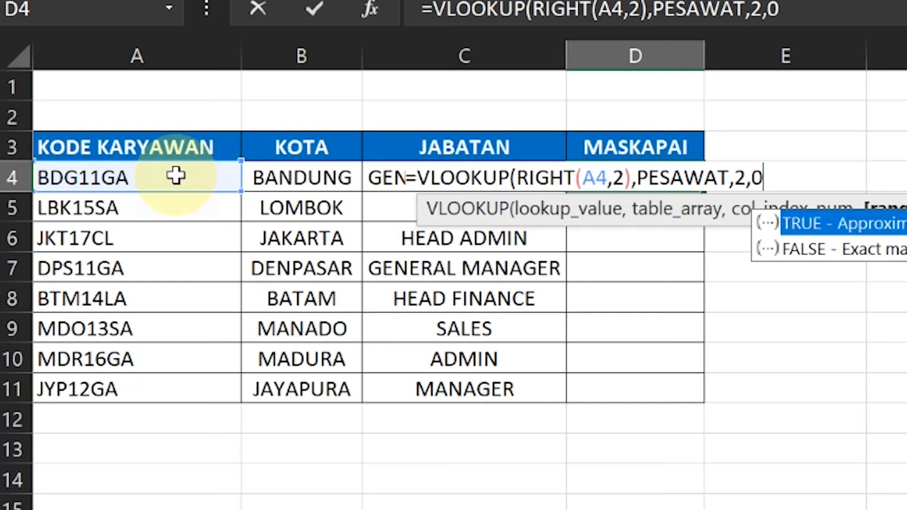
{"action": "key", "text": "Return"}
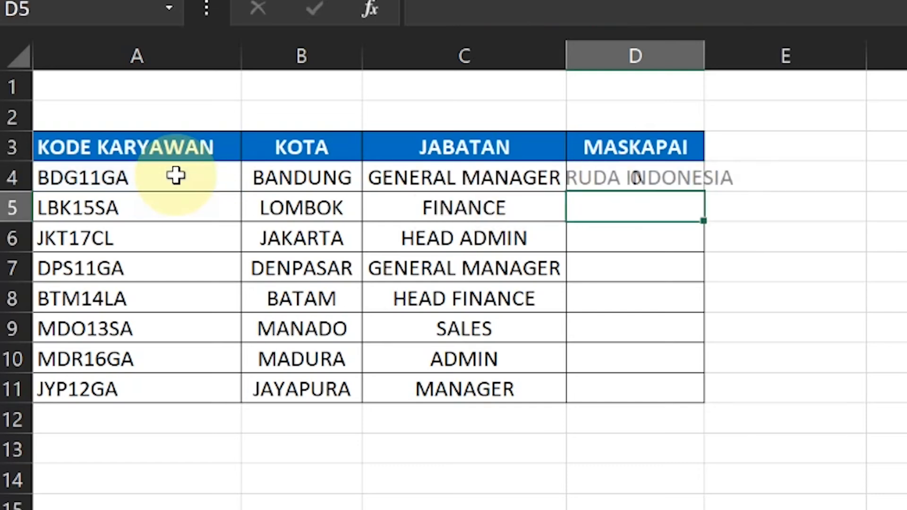
Fill the D4 airline formula down to D11 and autofit the width of column D.
{"action": "left_click", "coordinate": [698, 183]}
{"action": "double_click", "coordinate": [703, 192]}
{"action": "double_click", "coordinate": [703, 51]}
{"action": "left_click", "coordinate": [706, 170]}
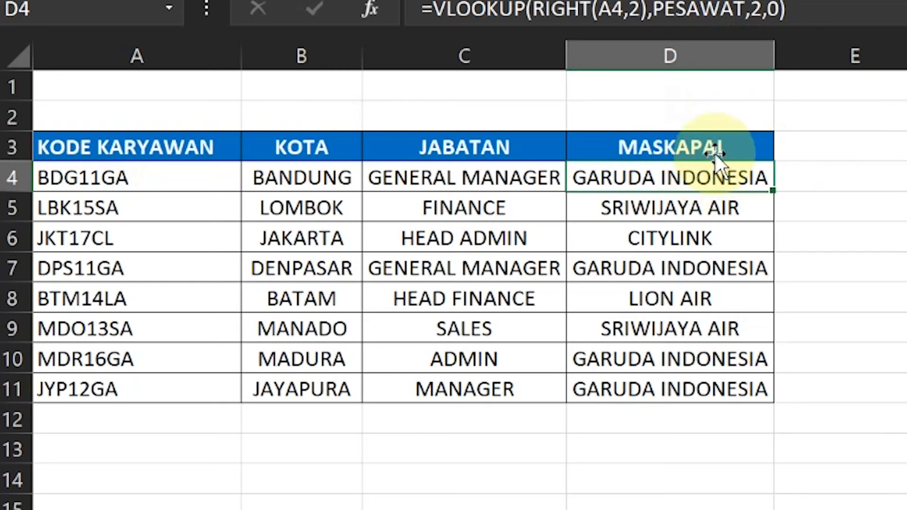
Copy the MASKAPAI header into E3 and change its text to KETERANGAN.
{"action": "left_click", "coordinate": [724, 145]}
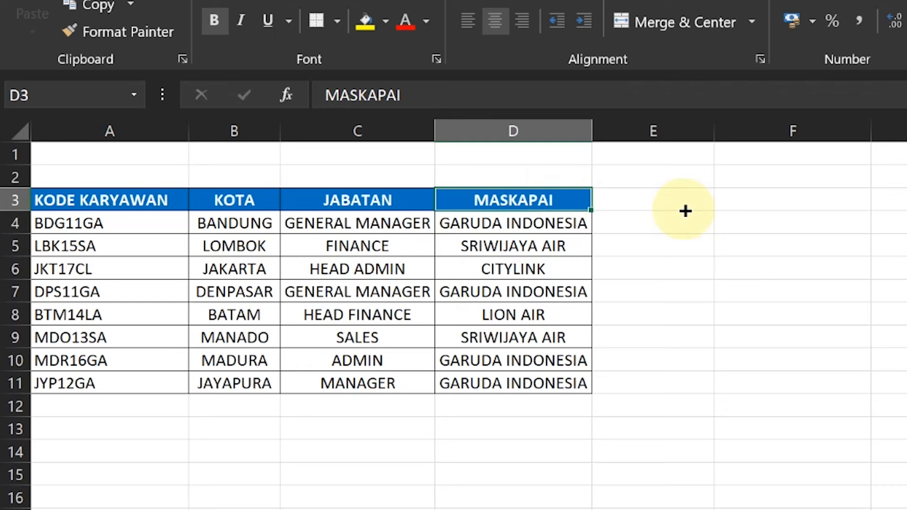
{"action": "key", "text": "ctrl+c"}
{"action": "left_click", "coordinate": [685, 211]}
{"action": "key", "text": "ctrl+v"}
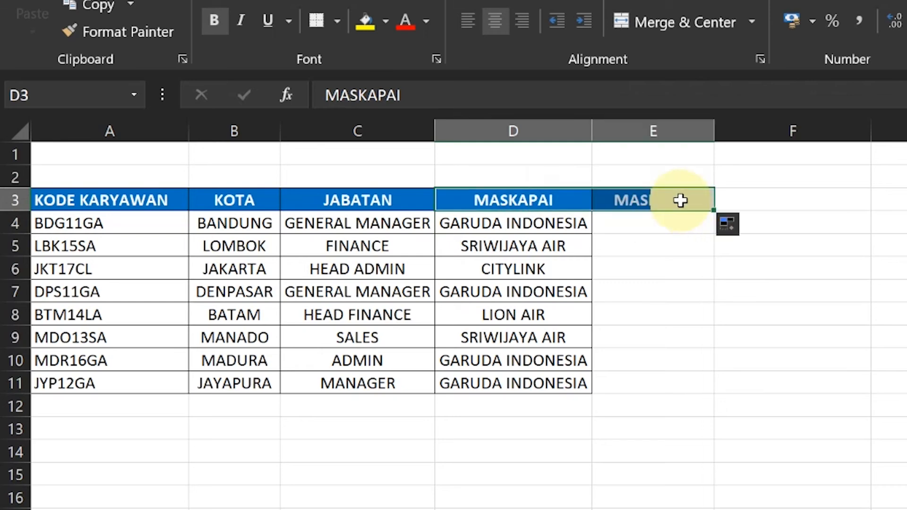
{"action": "type", "text": "KETERANGAN"}
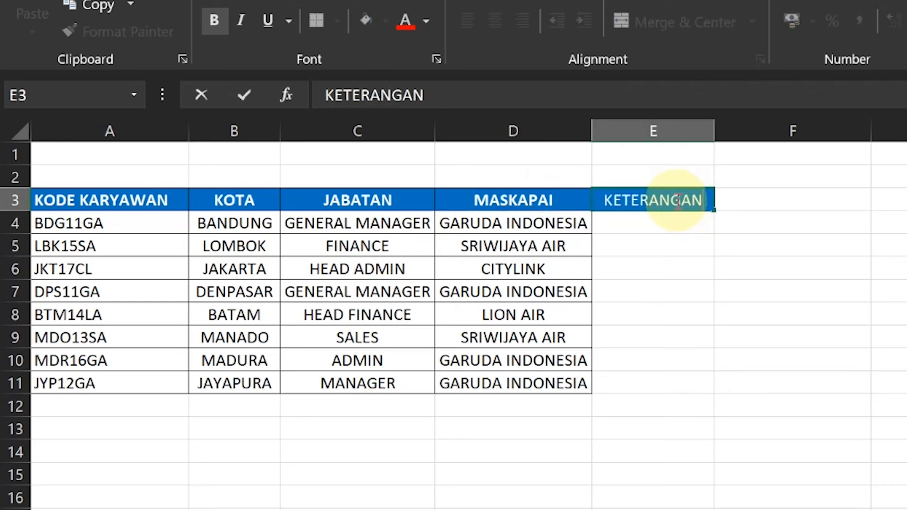
{"action": "key", "text": "Return"}
Enter a TEXTJOIN formula in E4 with a comma delimiter, ignore_empty set to TRUE and the range B4:D4.
{"action": "type", "text": "=text"}
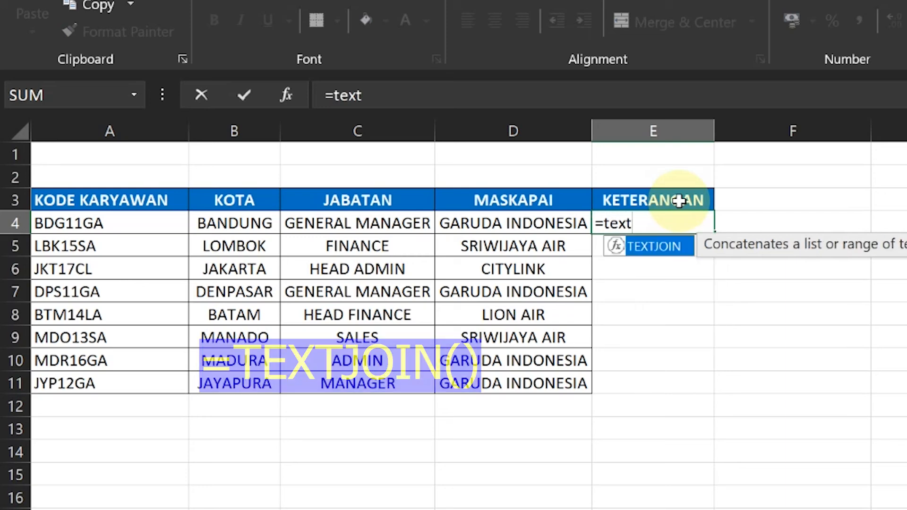
{"action": "key", "text": "Tab"}
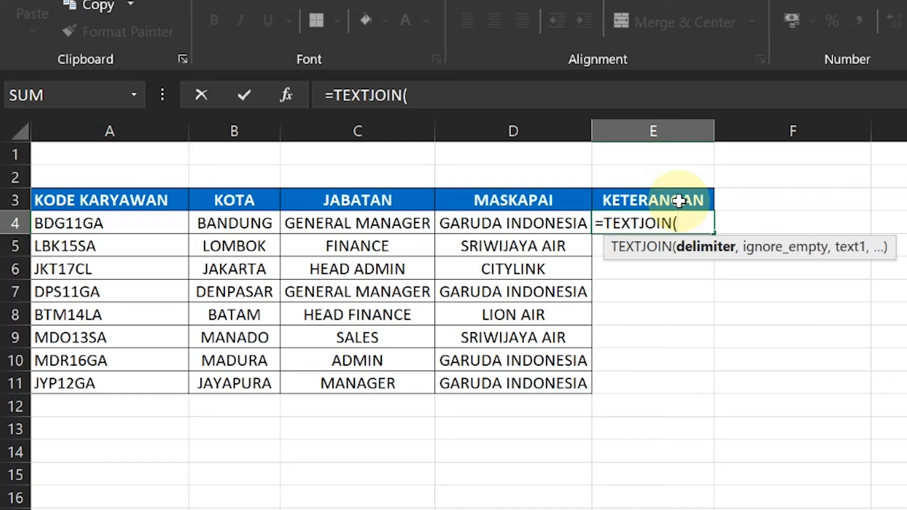
{"action": "type", "text": "\",\","}
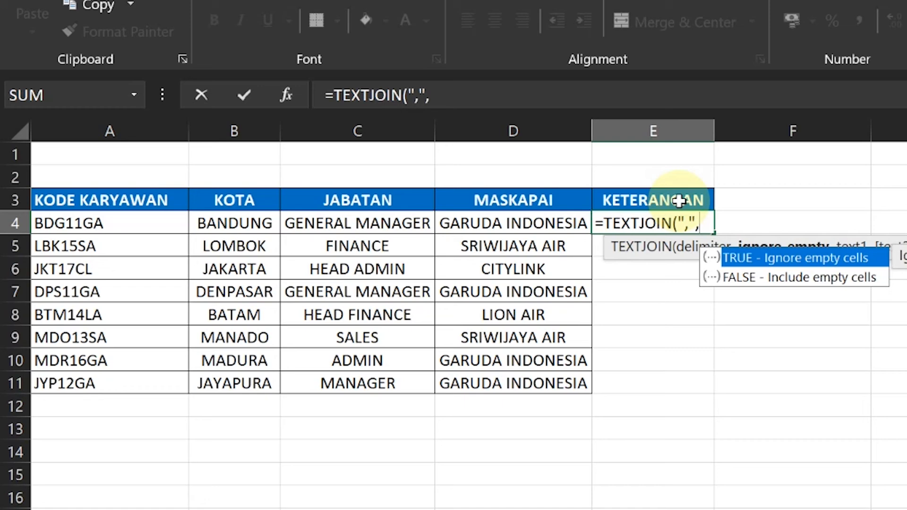
{"action": "type", "text": "true"}
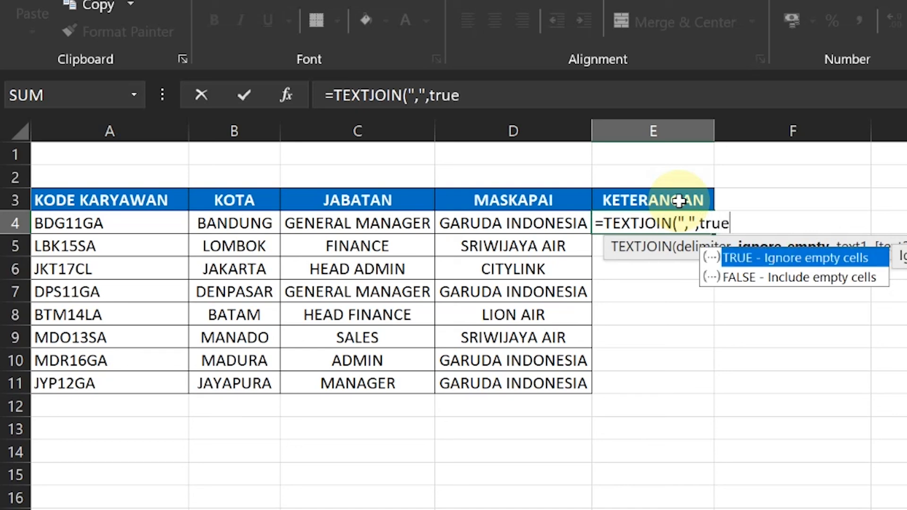
{"action": "type", "text": ","}
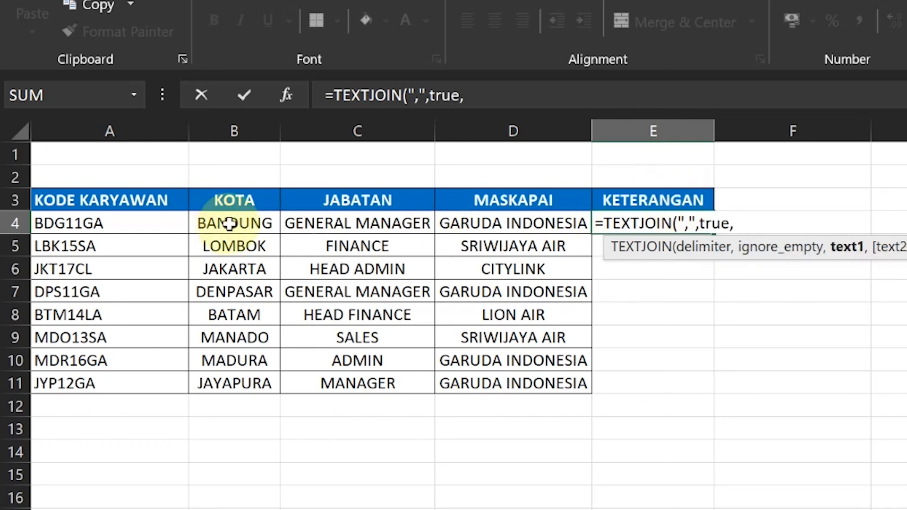
{"action": "left_click_drag", "start_coordinate": [229, 224], "coordinate": [546, 222]}
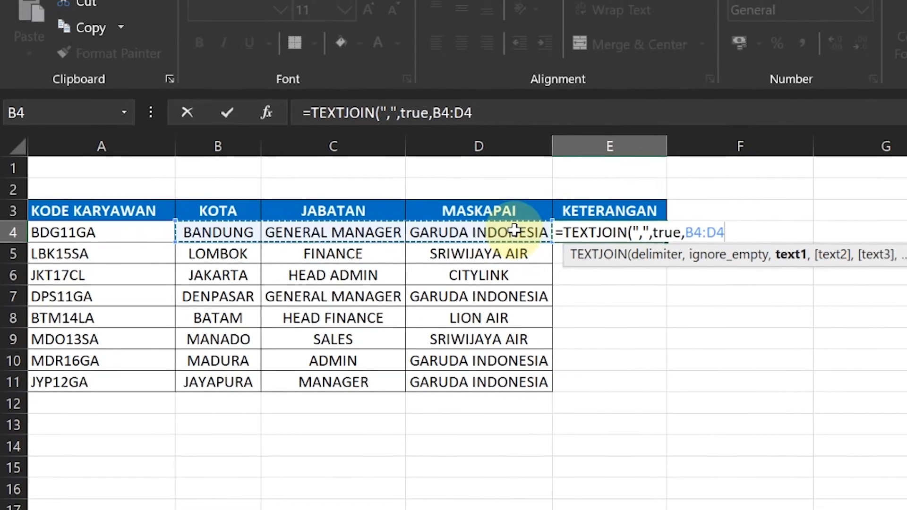
{"action": "key", "text": "Return"}
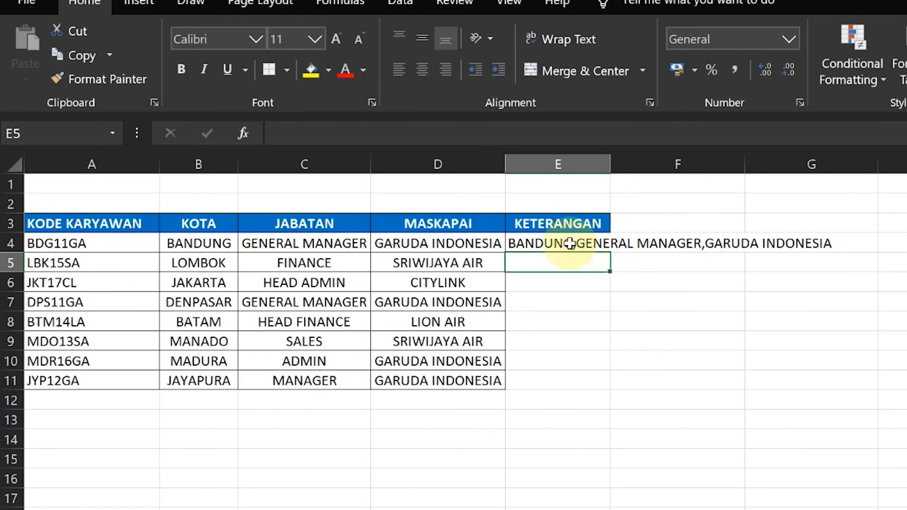
Fill the E4 TEXTJOIN formula down to E11 and autofit the width of column E.
{"action": "left_click", "coordinate": [570, 243]}
{"action": "double_click", "coordinate": [610, 252]}
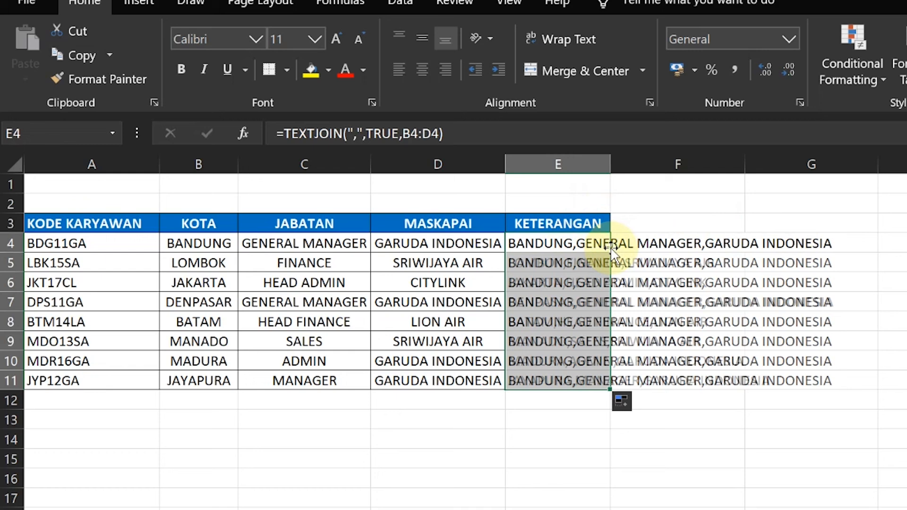
{"action": "double_click", "coordinate": [612, 160]}
{"action": "left_click", "coordinate": [739, 265]}
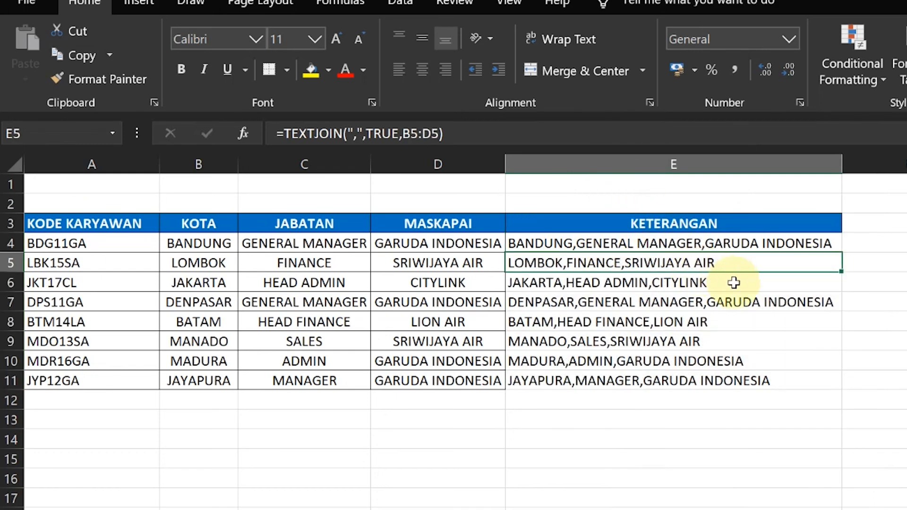
Change the delimiter of the E4 TEXTJOIN formula to a space and fill it down to E11.
{"action": "left_click", "coordinate": [752, 237]}
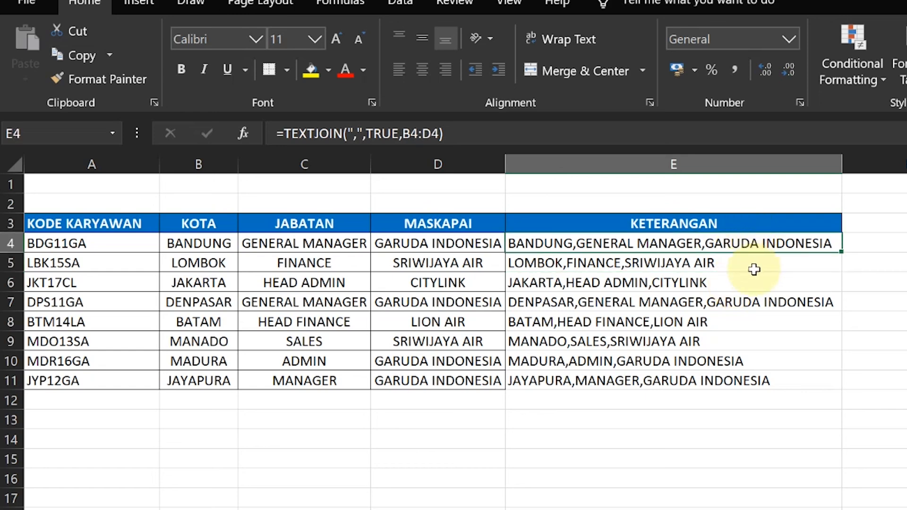
{"action": "left_click", "coordinate": [354, 133]}
{"action": "key", "text": "Delete"}
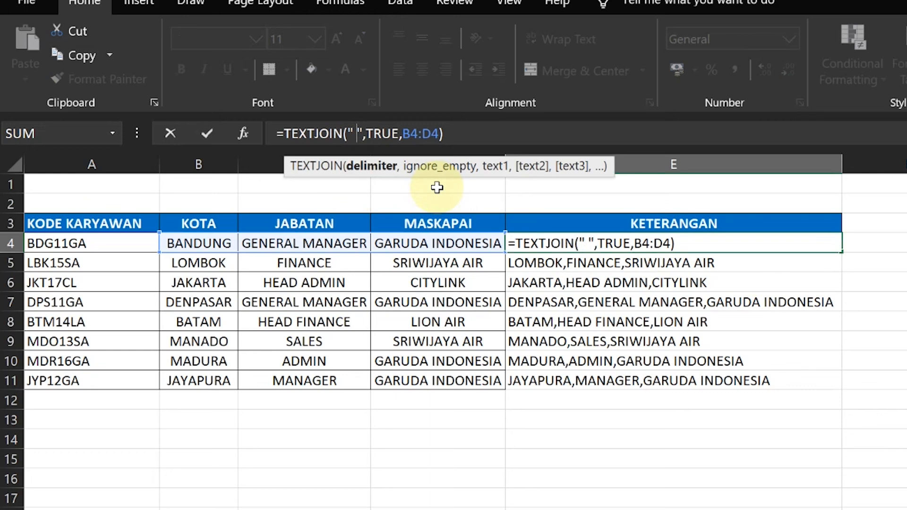
{"action": "key", "text": "Return"}
{"action": "left_click", "coordinate": [836, 243]}
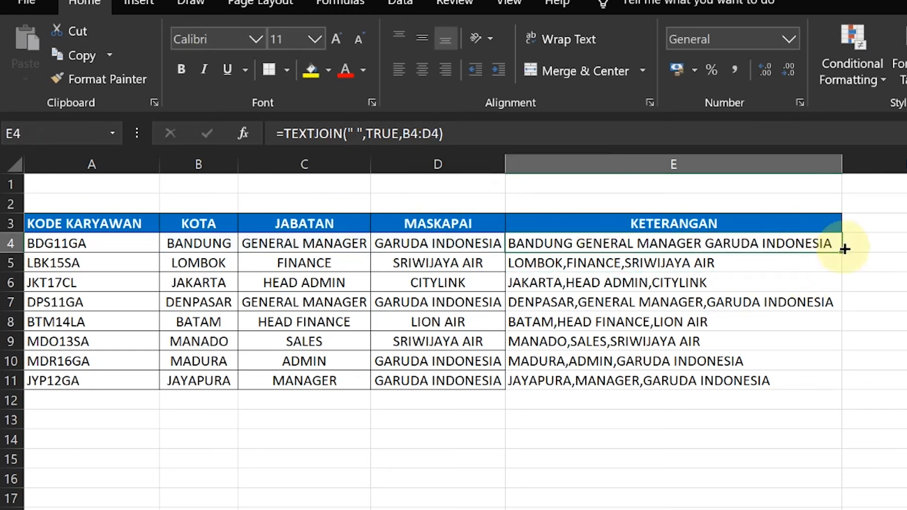
{"action": "double_click", "coordinate": [845, 249]}
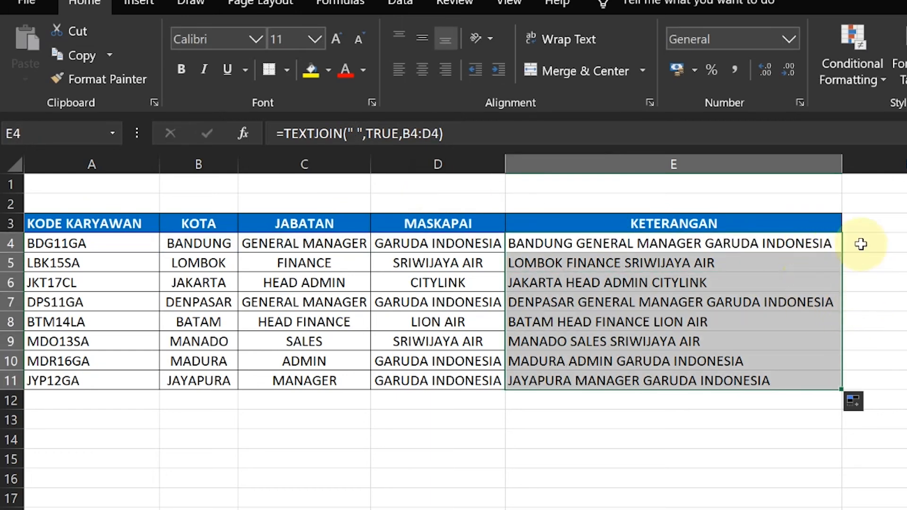